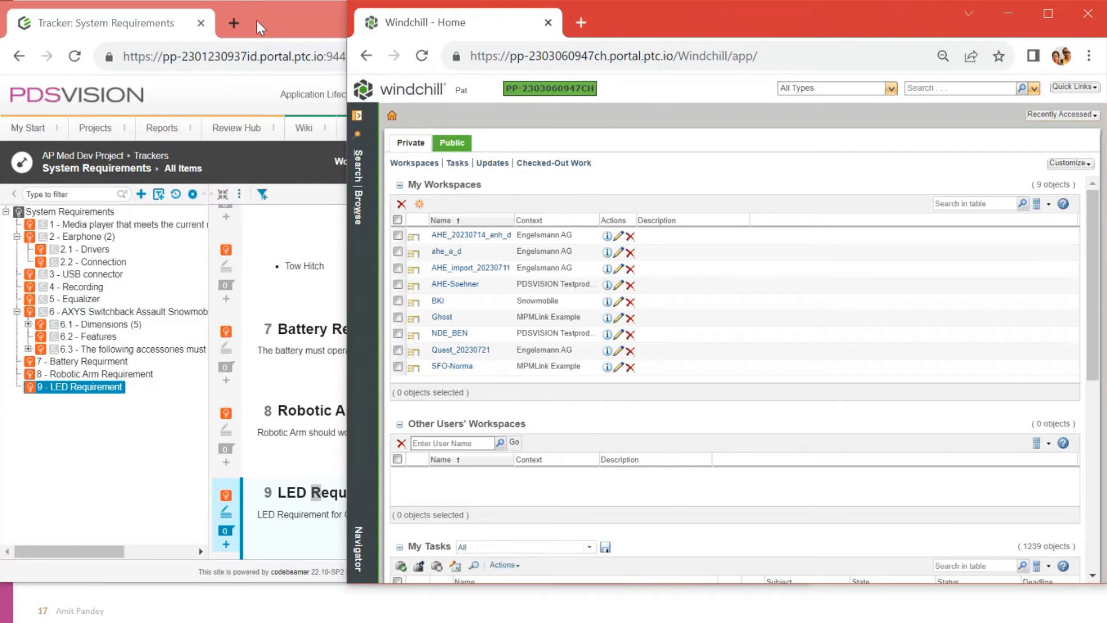
Step: Arrange the windows with codebeamer in front and select 9 - LED Requirement in the tracker tree
mouse_move(258, 20)
left_mouse_down()
mouse_move(271, 23)
mouse_move(261, 25)
left_mouse_up()
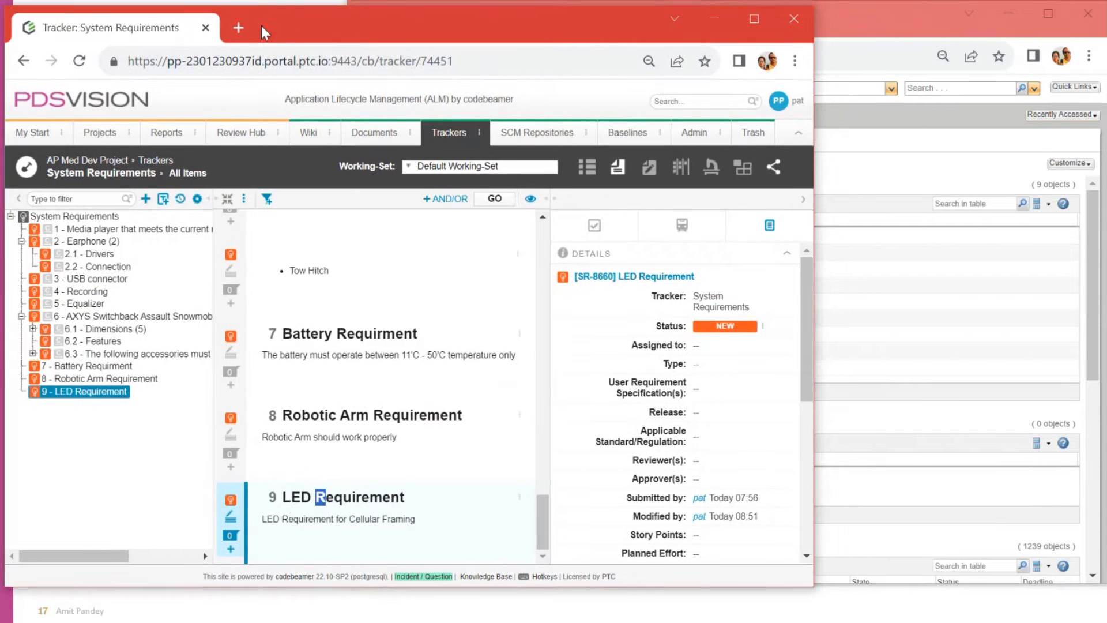
left_click(852, 8)
left_click_drag(834, 34, 834, 36)
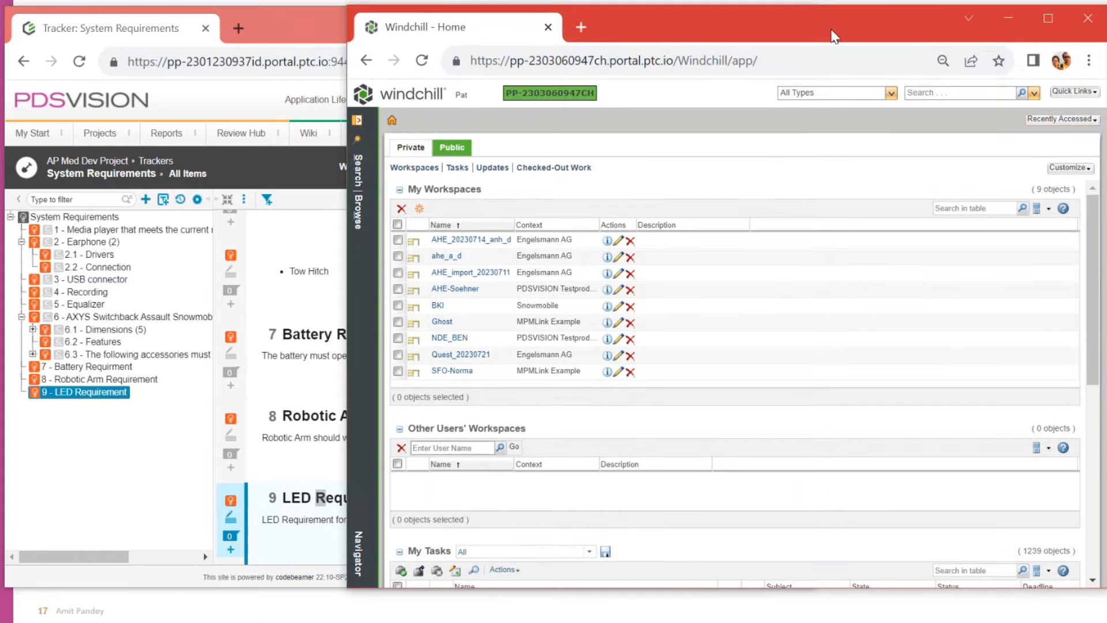
left_click(268, 26)
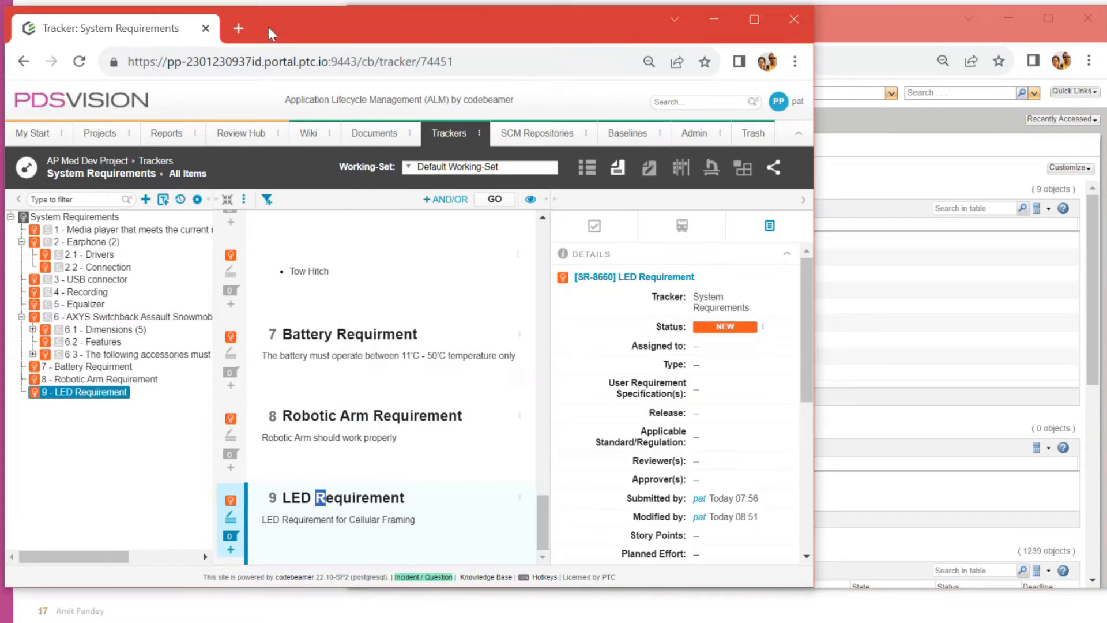
left_click(106, 380)
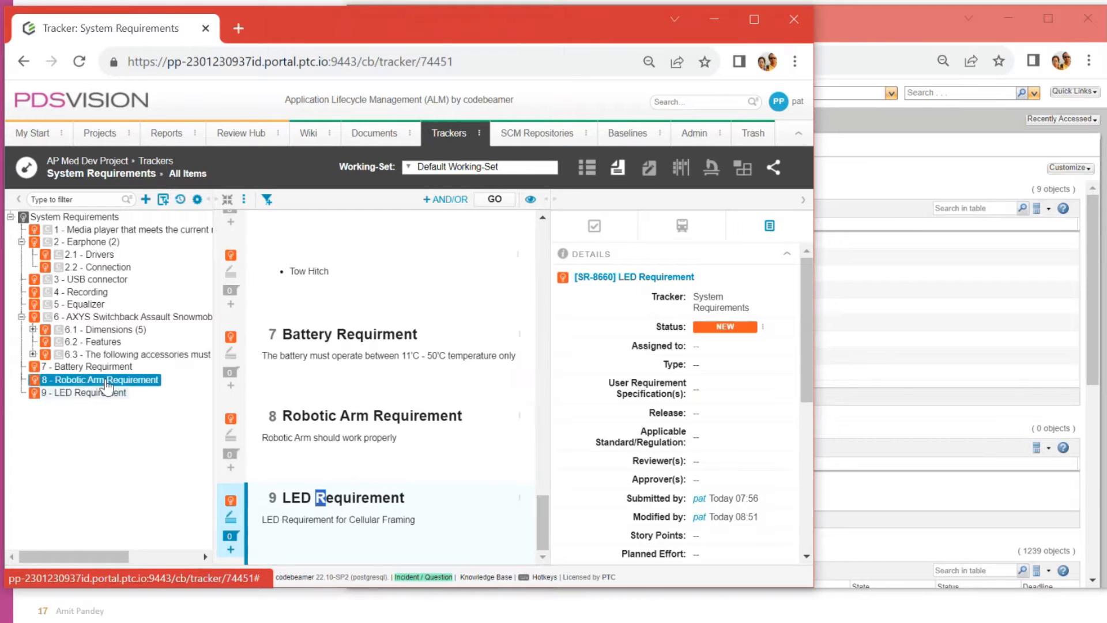
left_click(104, 368)
left_click(100, 383)
left_click(101, 393)
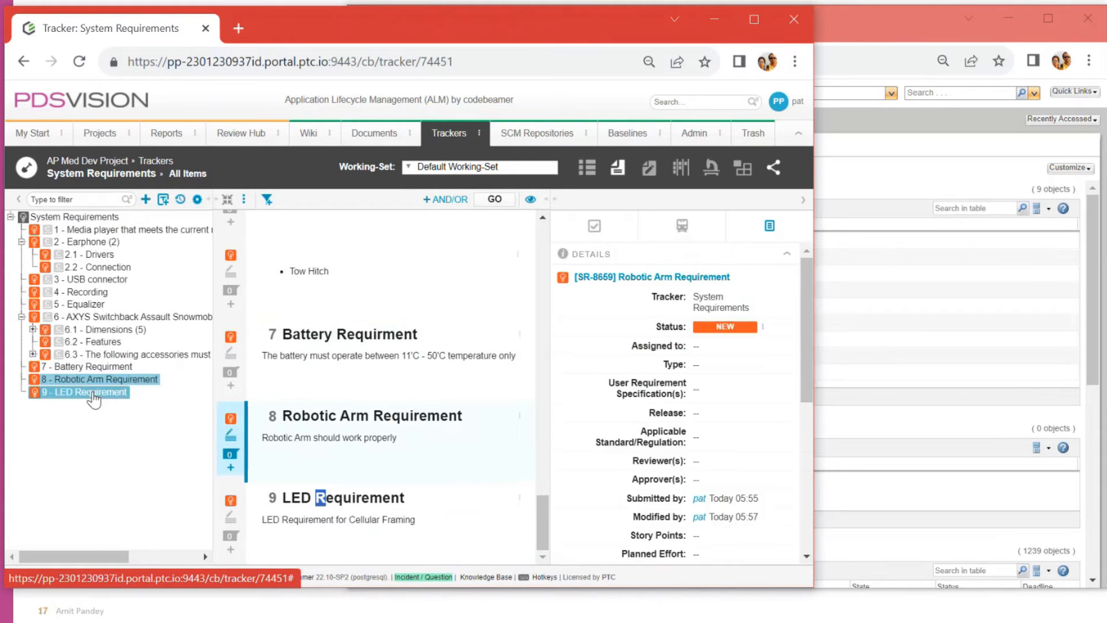
Step: Add requirement Demo DPT Requirment after it, reuse the title as its description, and save
left_click(146, 199)
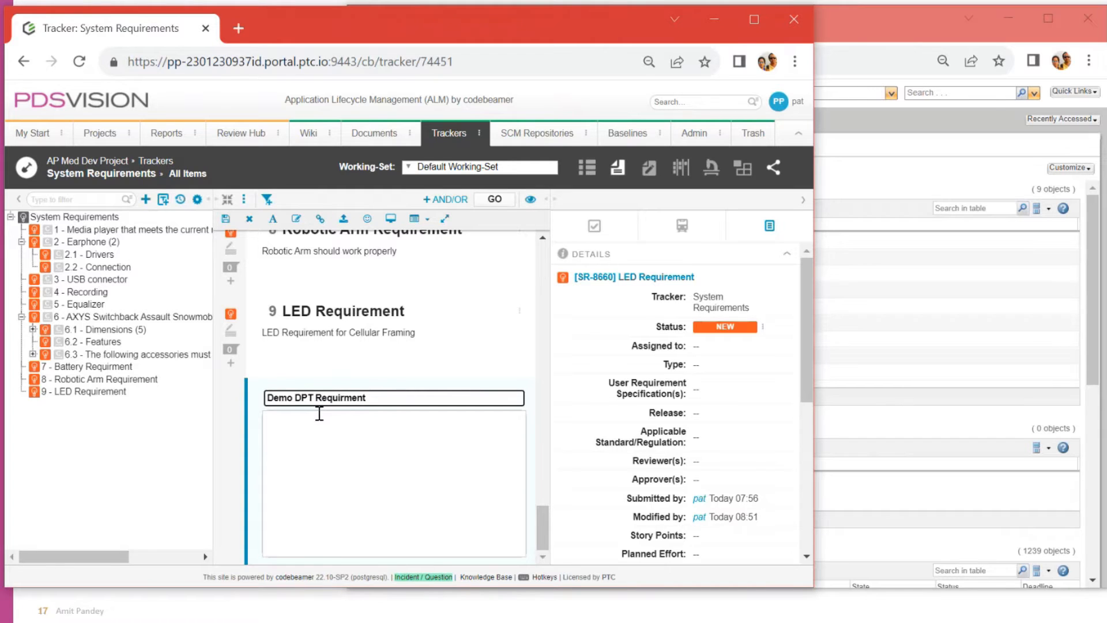
key("ctrl+a")
key("ctrl+c")
left_click(314, 455)
key("ctrl+v")
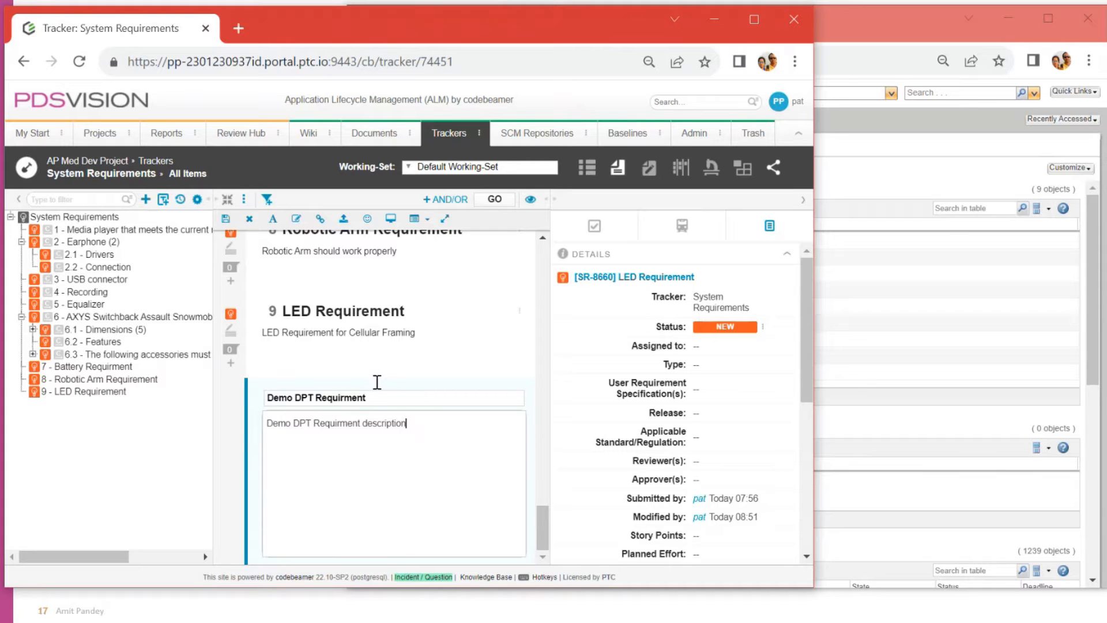
left_click(226, 223)
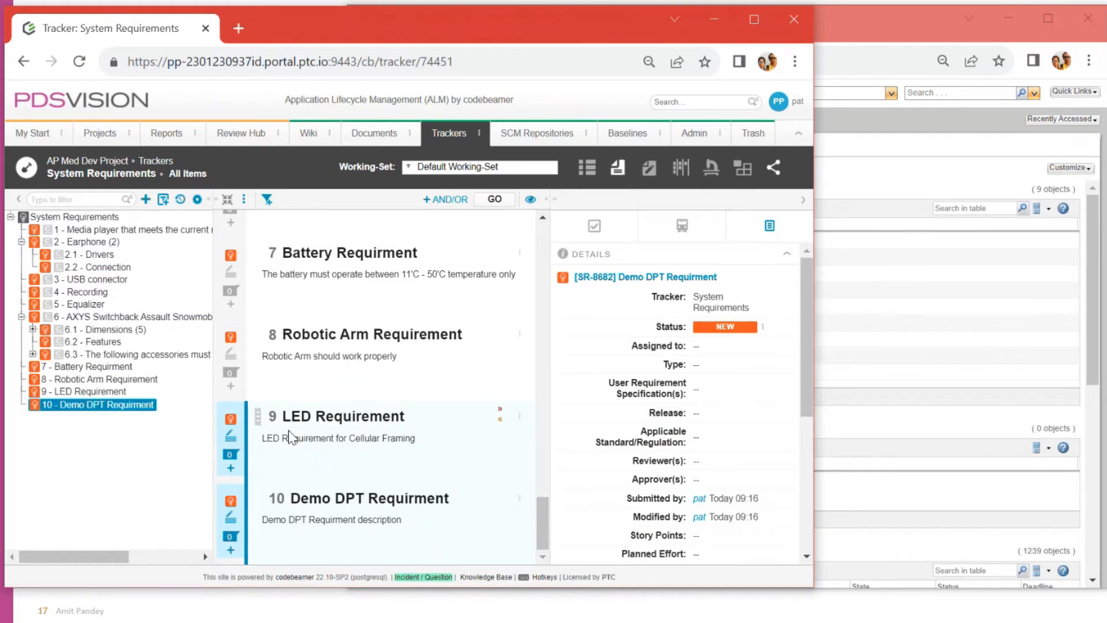
left_click_drag(292, 498, 465, 509)
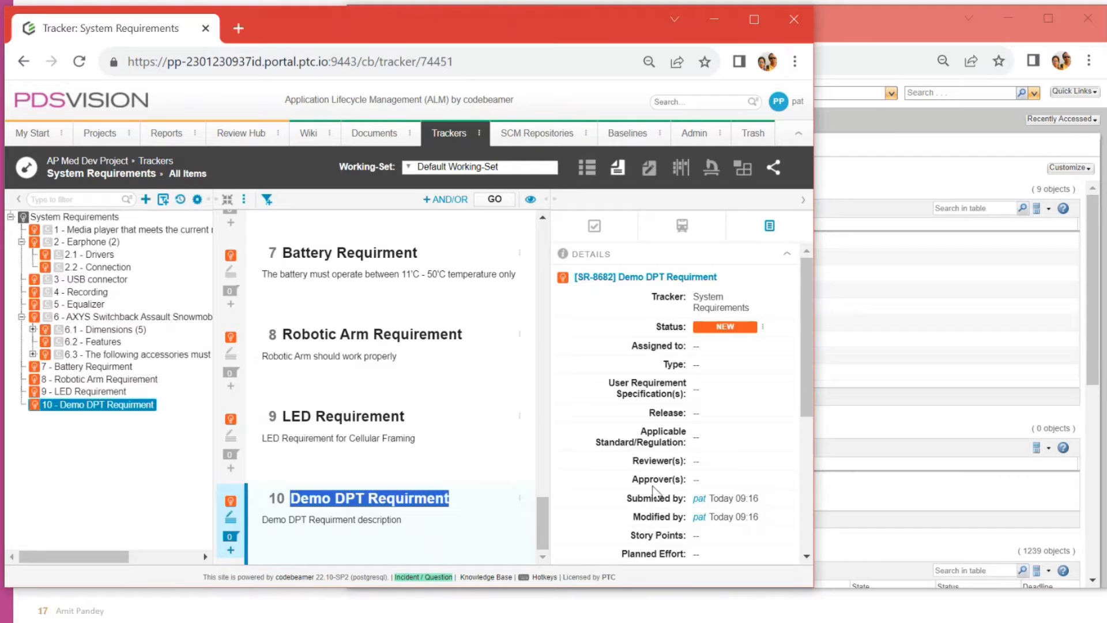
scroll(680, 501, "down", 5)
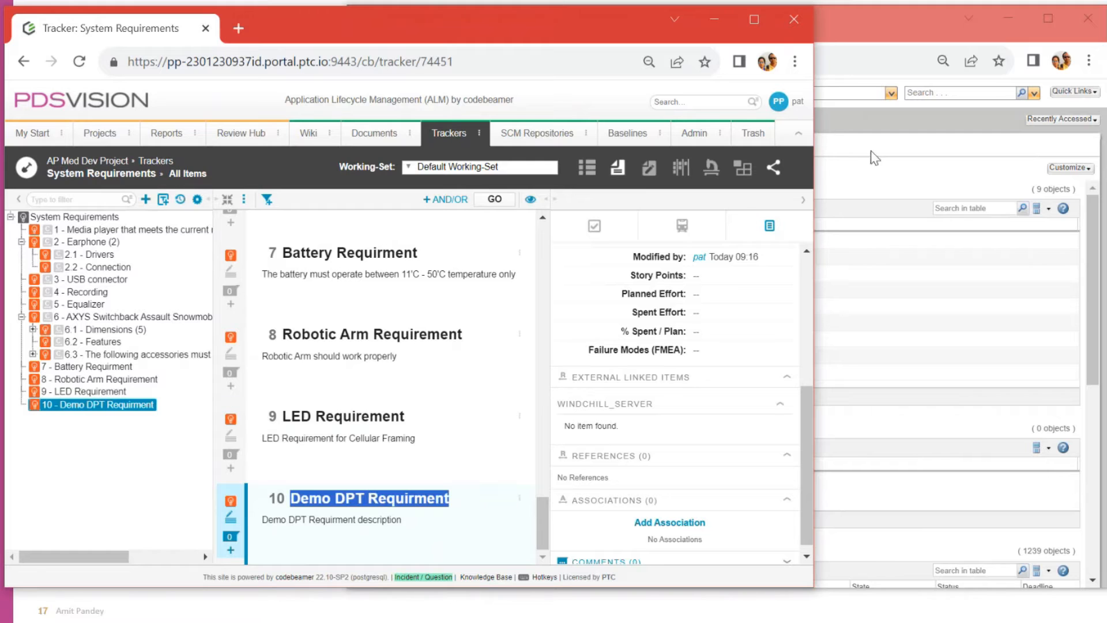
Step: Browse Snowmobile > Folders > AP Test Data in the Navigator and launch New Part
left_click(876, 174)
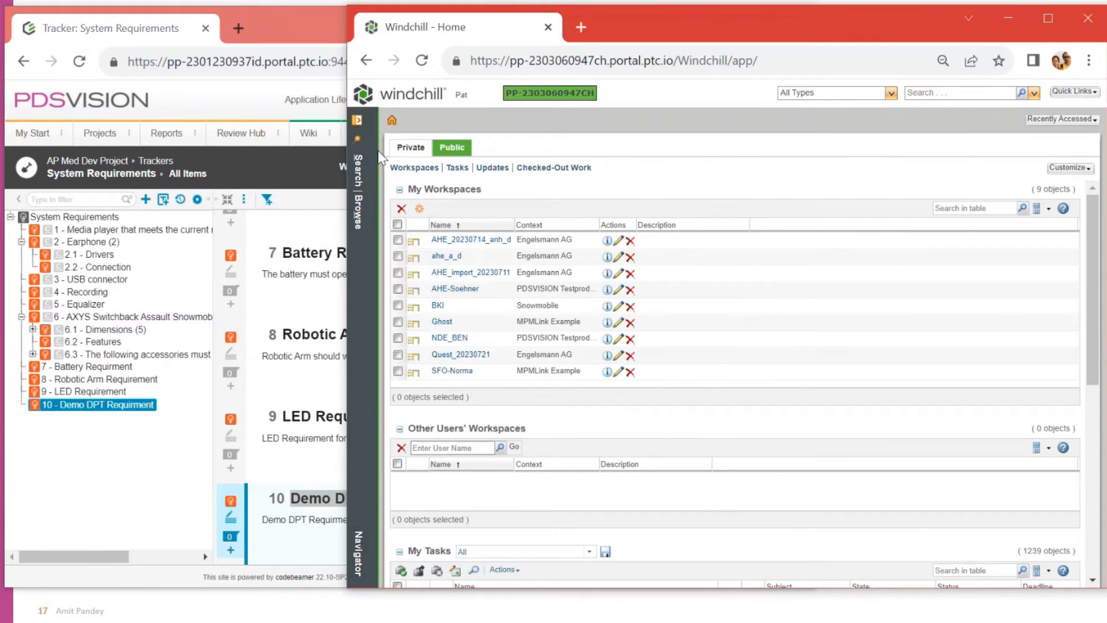
left_click(358, 122)
left_click(438, 122)
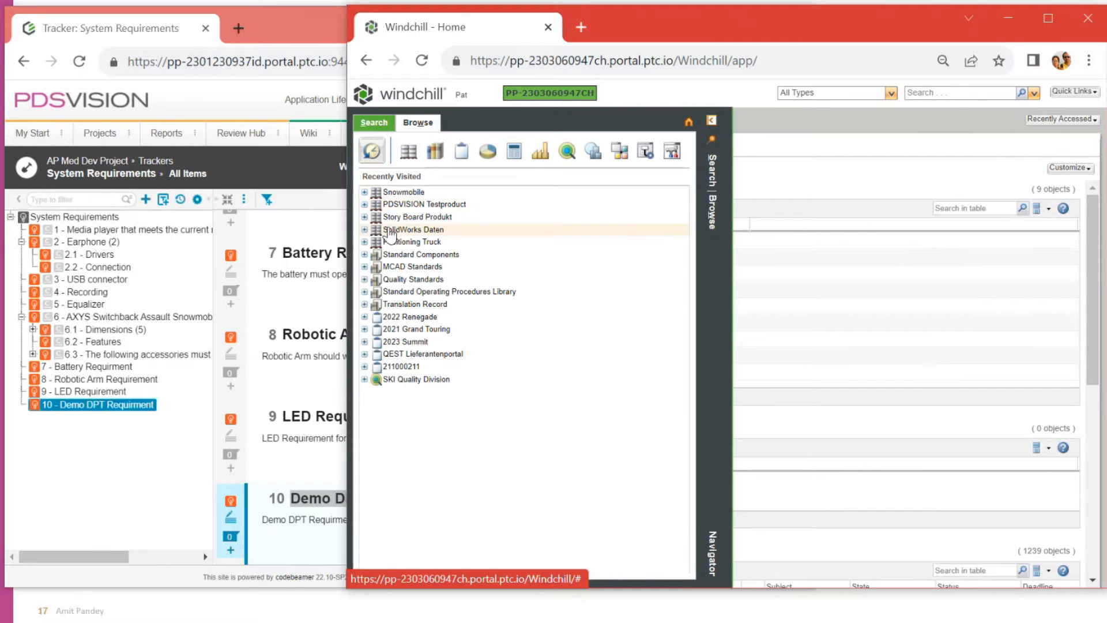
left_click(364, 192)
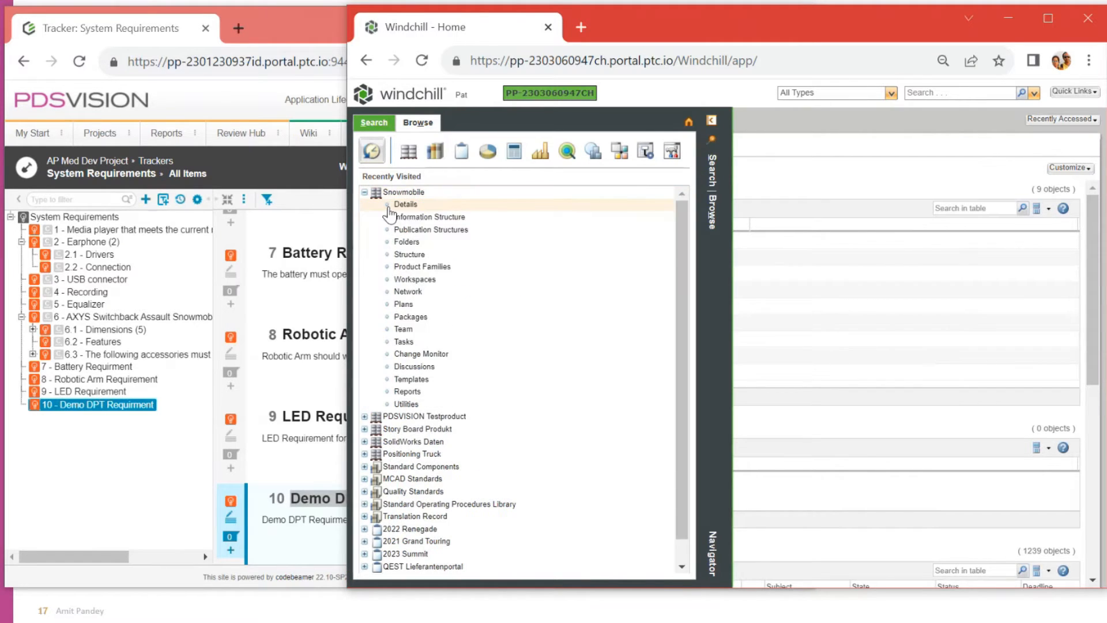
left_click(410, 242)
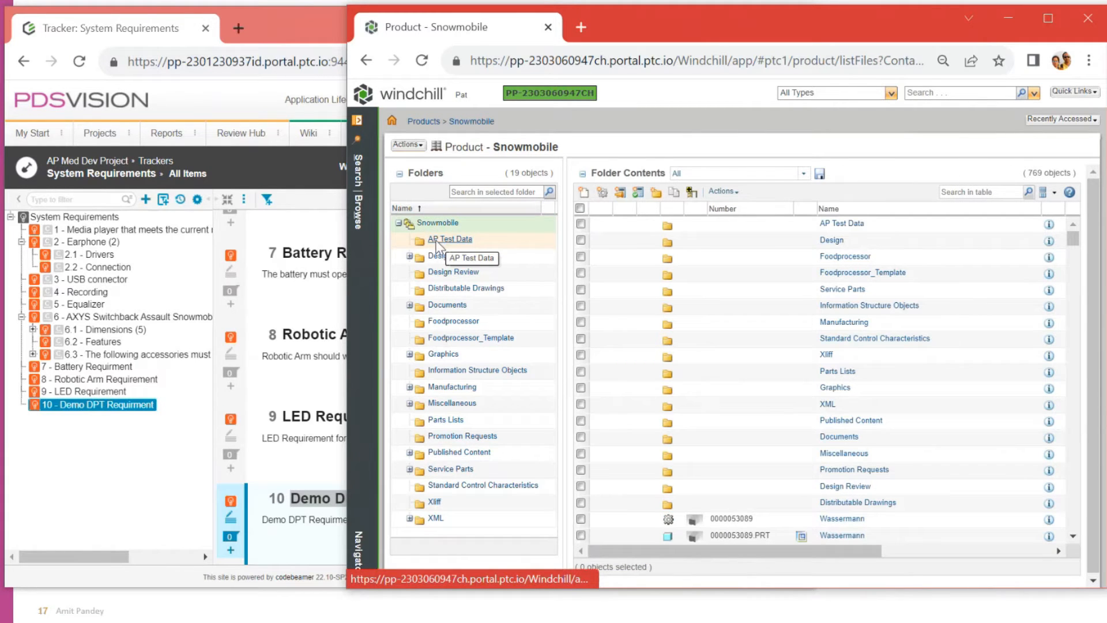
left_click(445, 241)
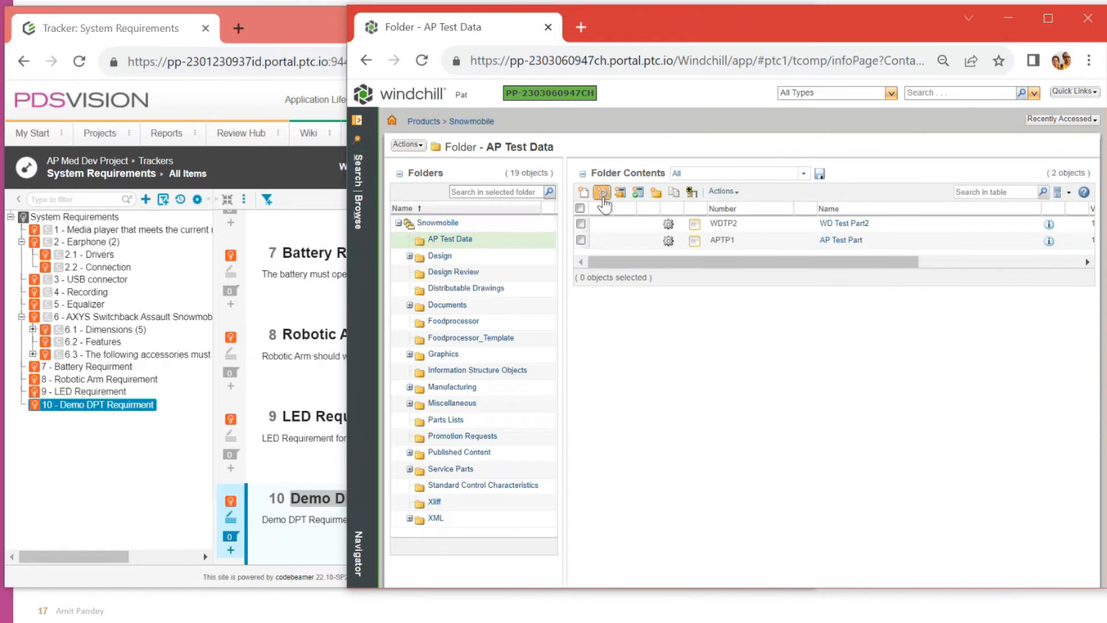
left_click(603, 197)
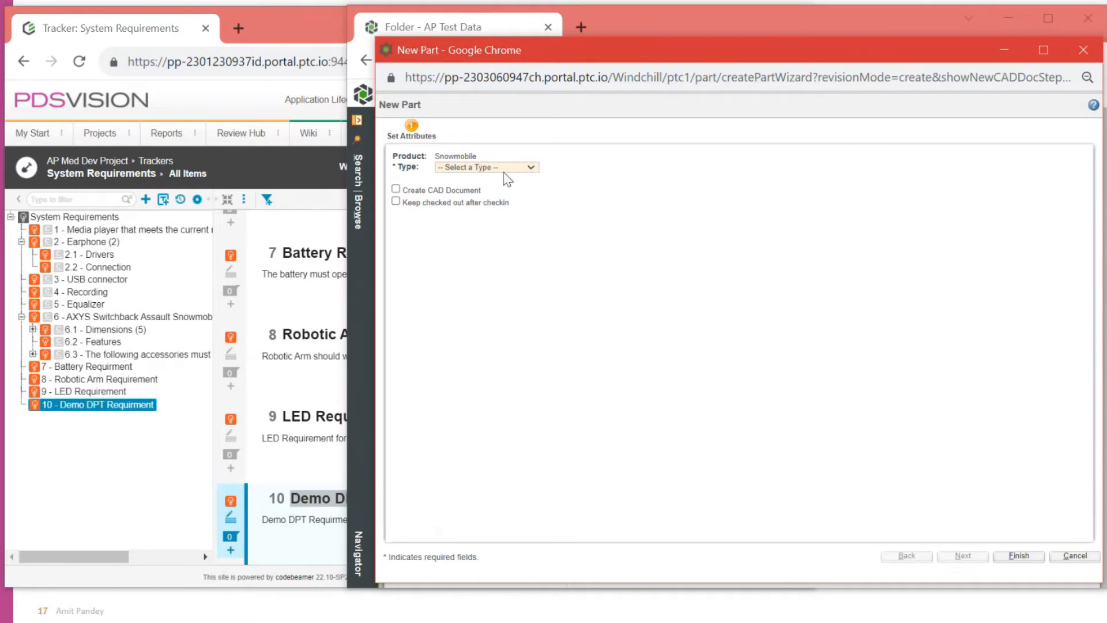
Step: Create a Part-type part with Number DDP and Name Demo DPT Part
left_click(504, 167)
left_click(483, 254)
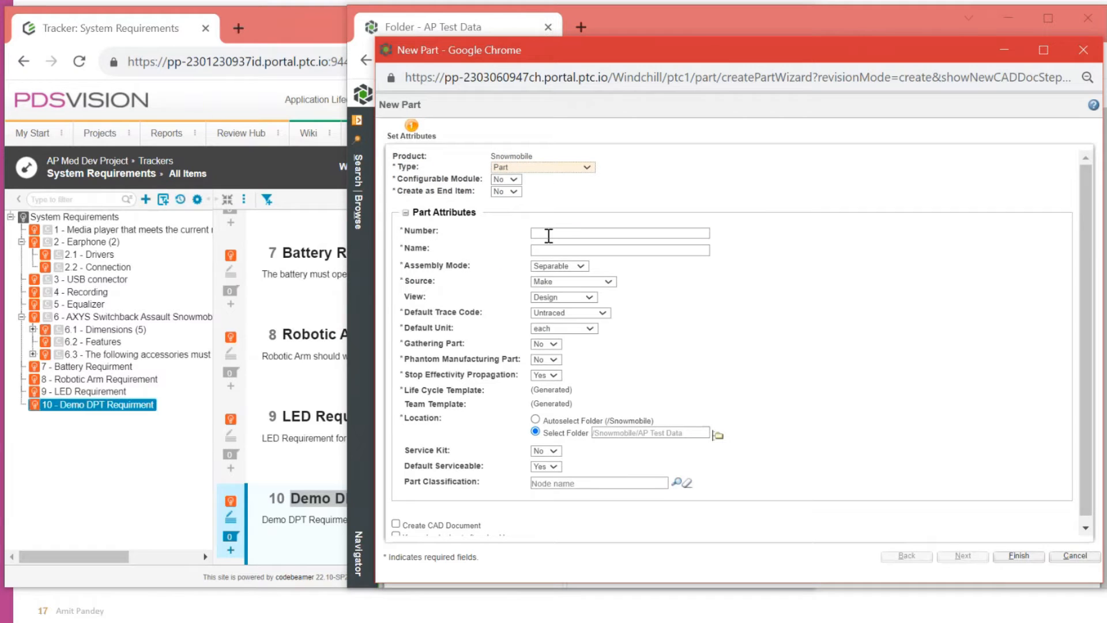
left_click(549, 233)
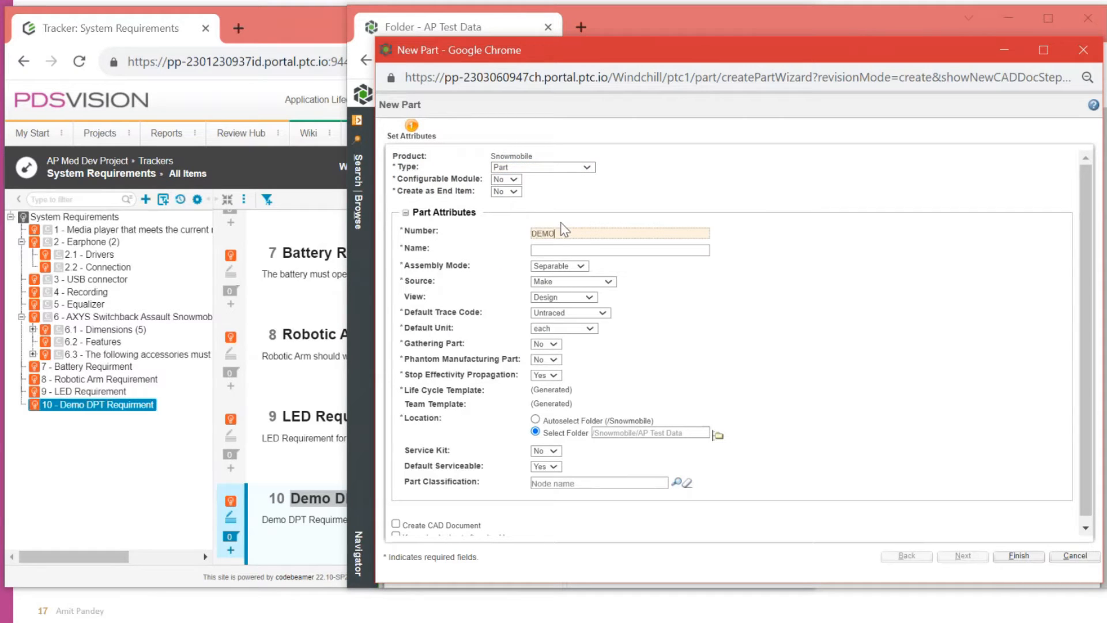
key("BackSpace")
key("BackSpace")
key("BackSpace")
key("Tab")
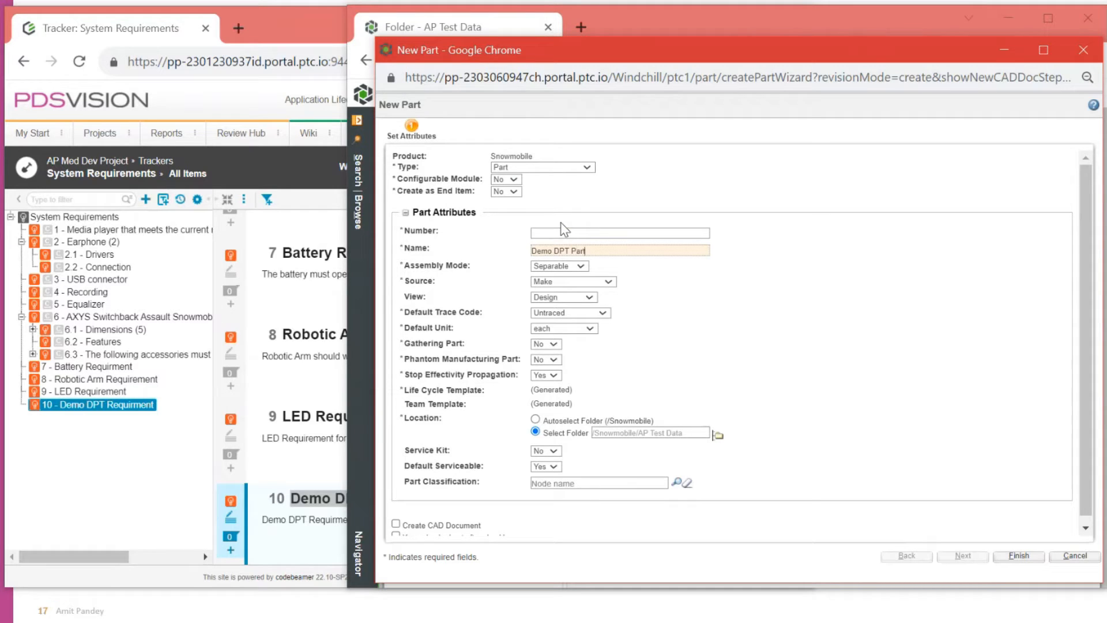
left_click(569, 233)
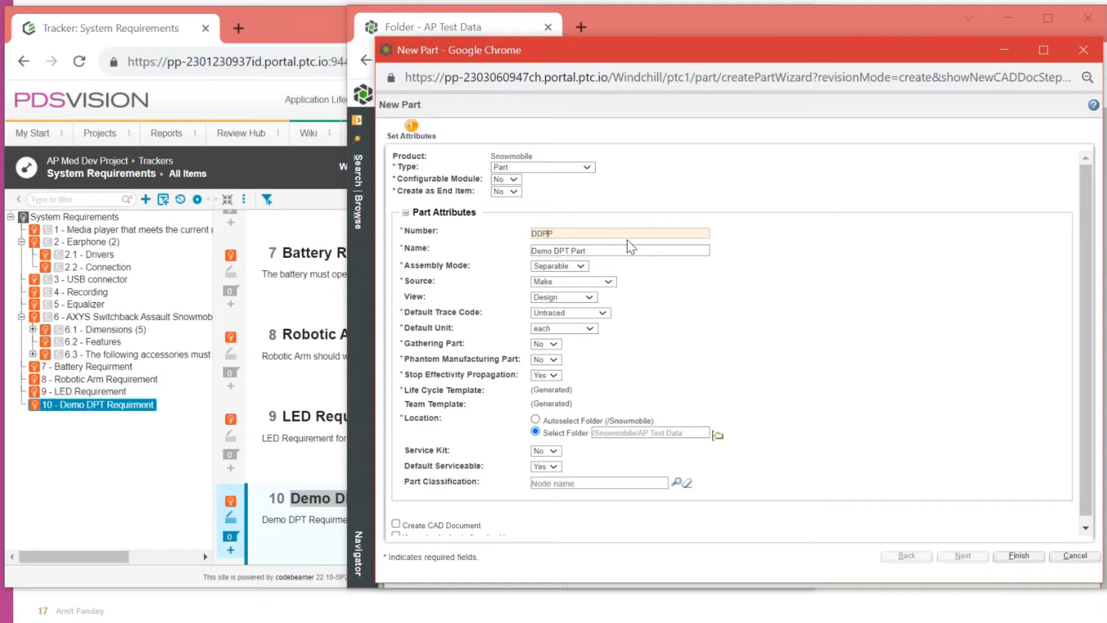
key("BackSpace")
left_click(723, 337)
scroll(888, 431, "down", 1)
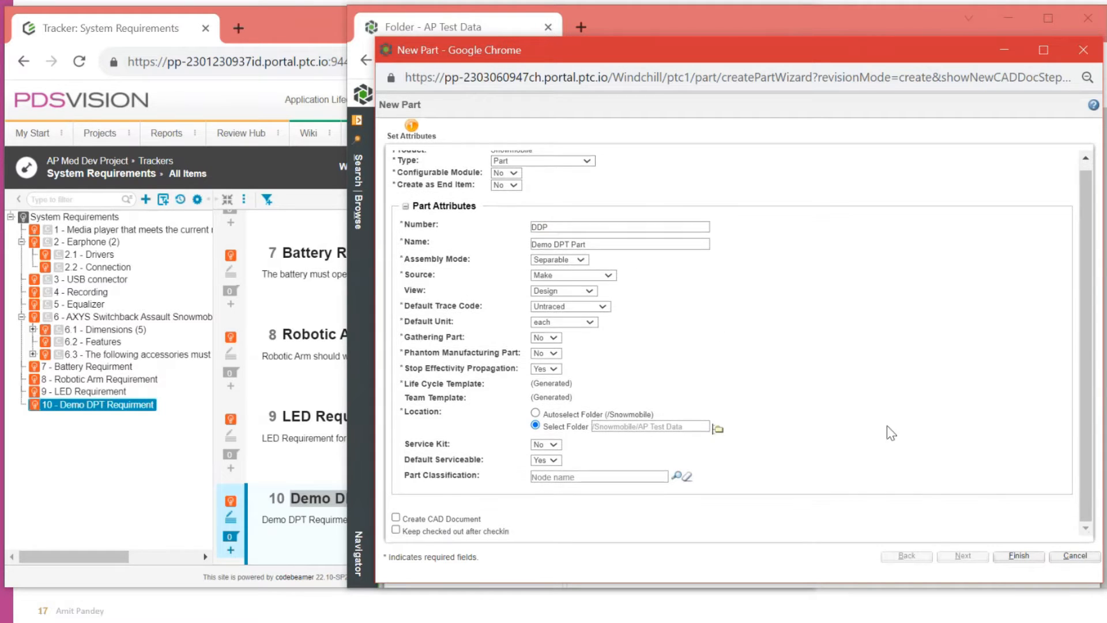
left_click(1029, 556)
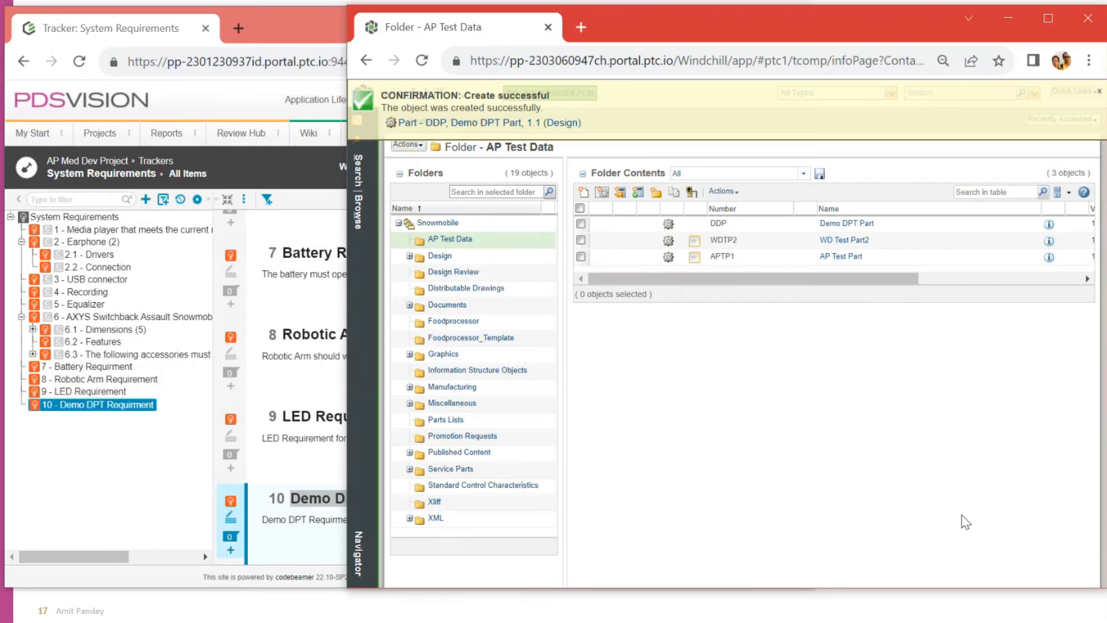
Step: Open Demo DPT Part, add the Traced To related-object tab, and open its Structure view
left_click(848, 223)
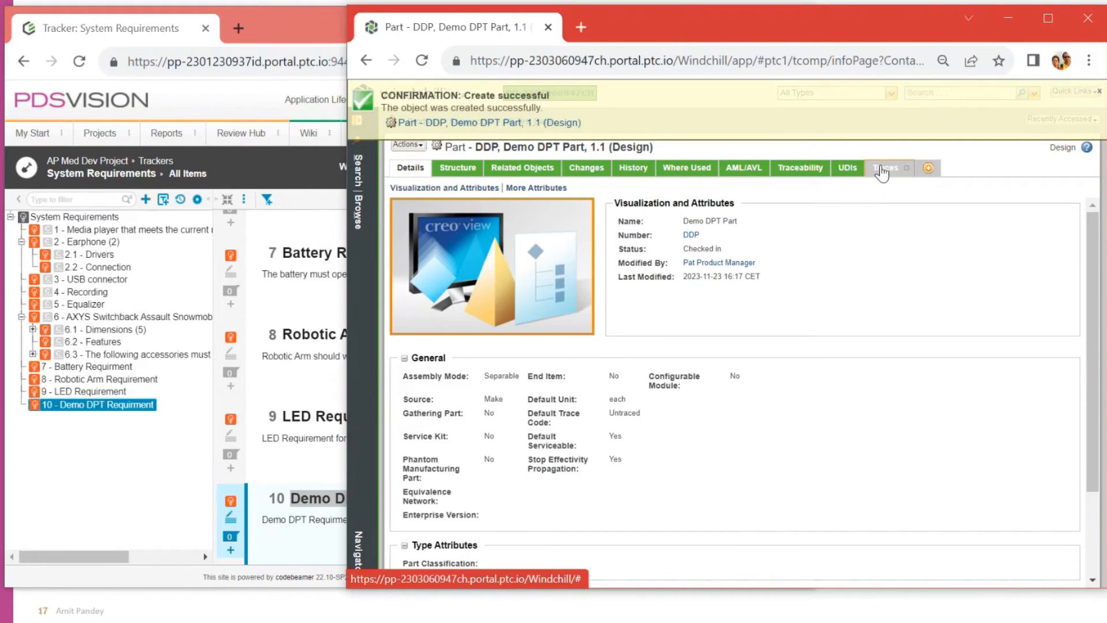
left_click(883, 169)
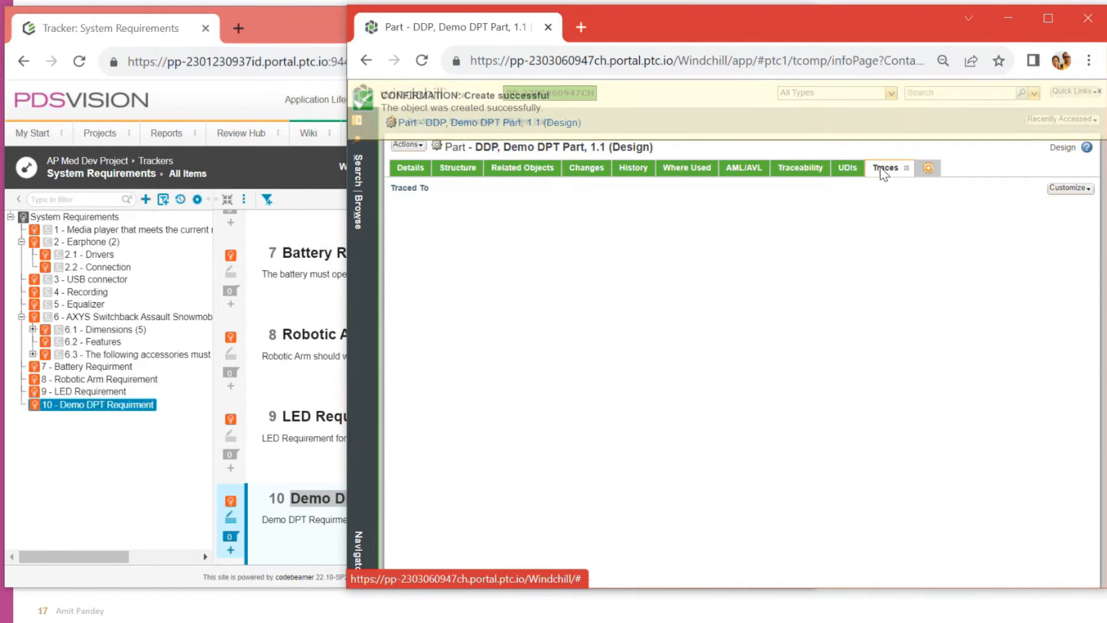
left_click(1057, 190)
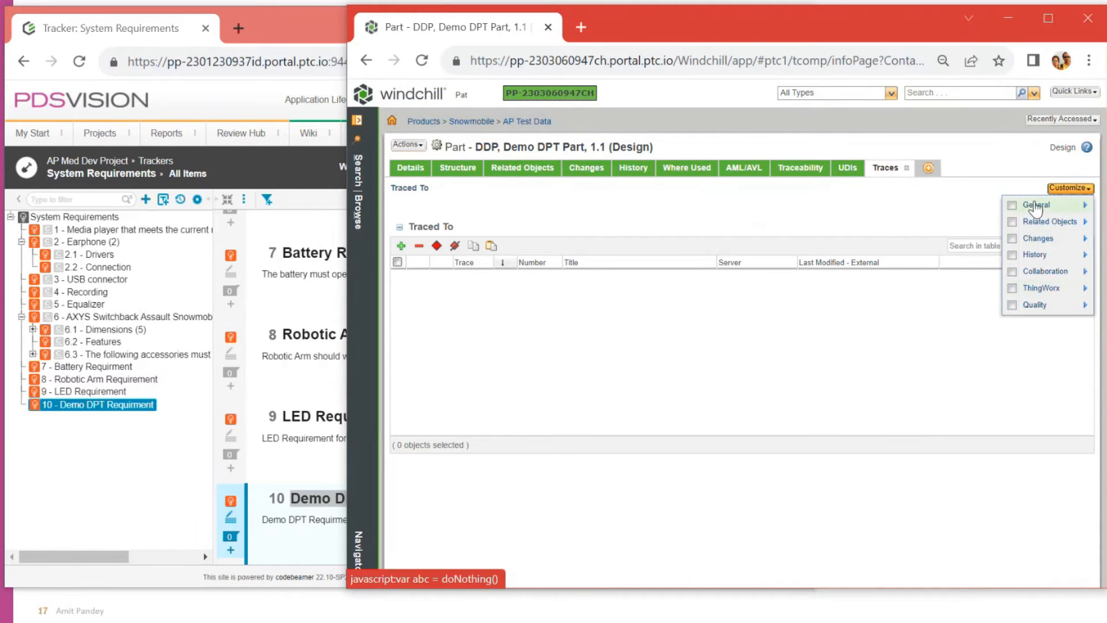
mouse_move(1037, 223)
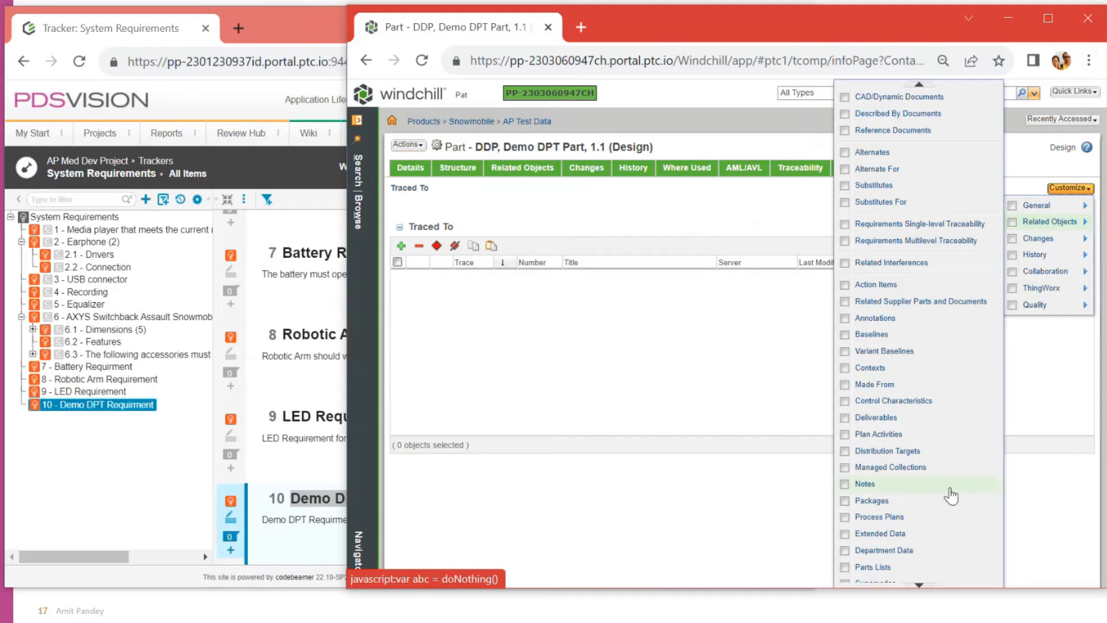
left_click(919, 585)
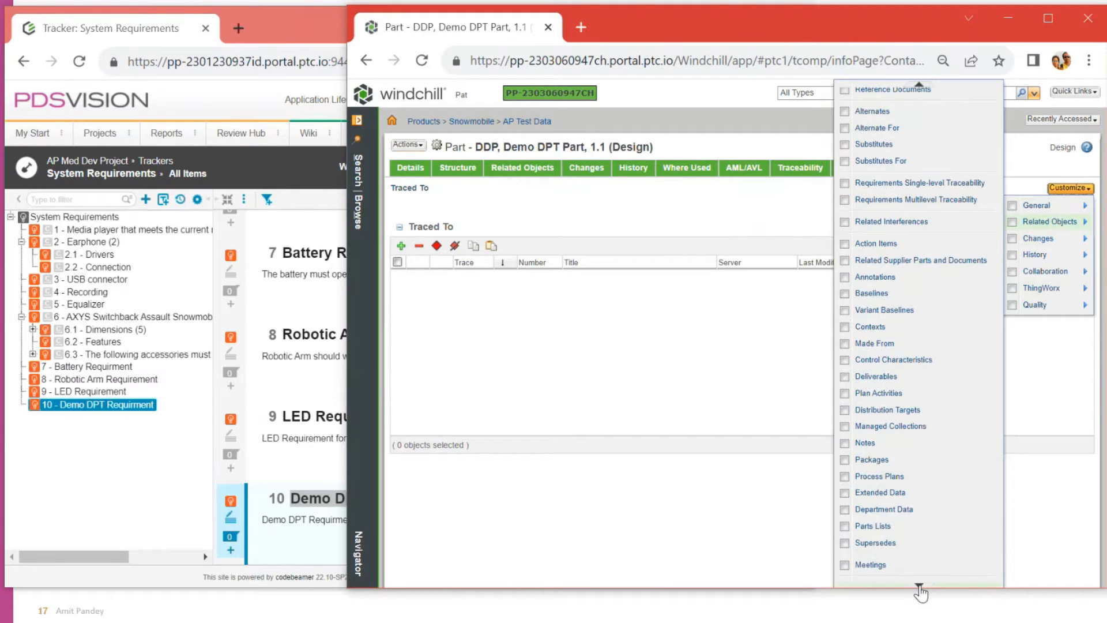
left_click(919, 586)
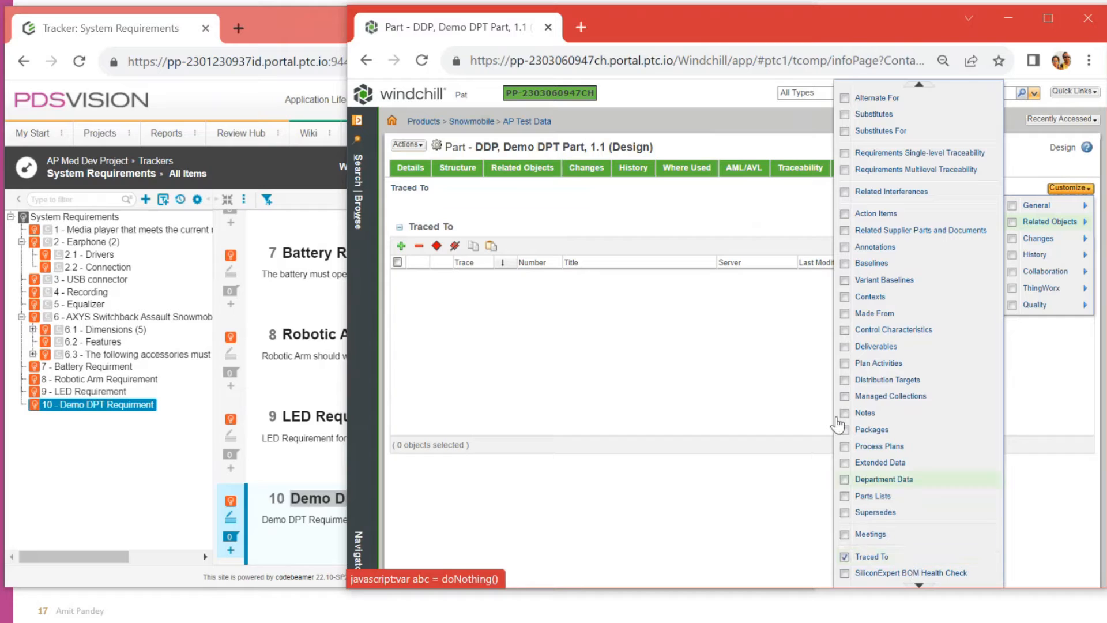
left_click(732, 316)
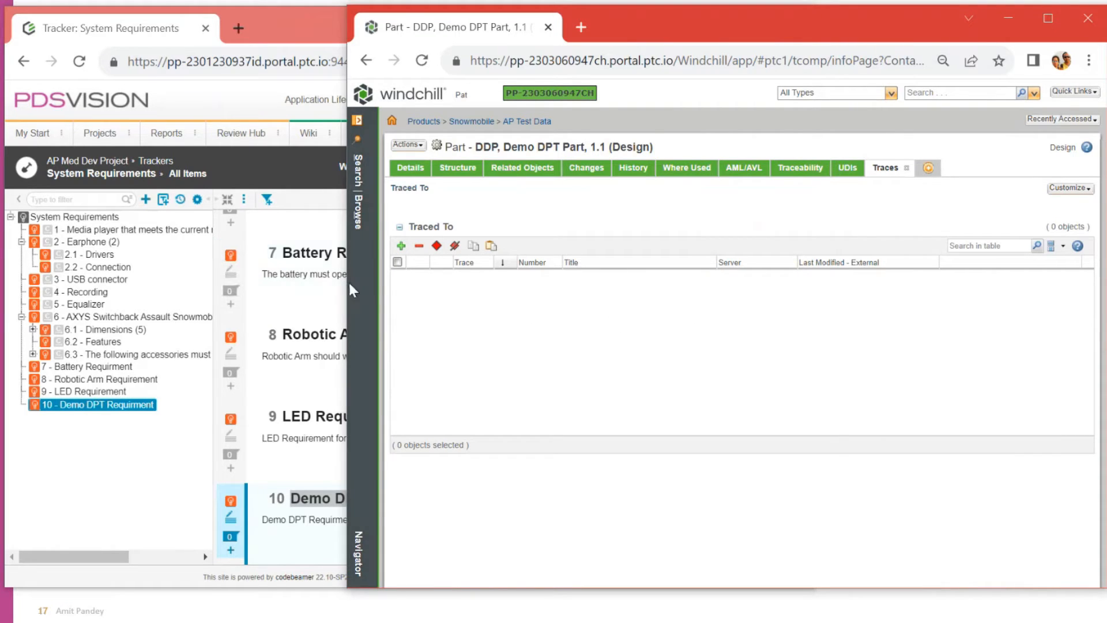
left_click(458, 168)
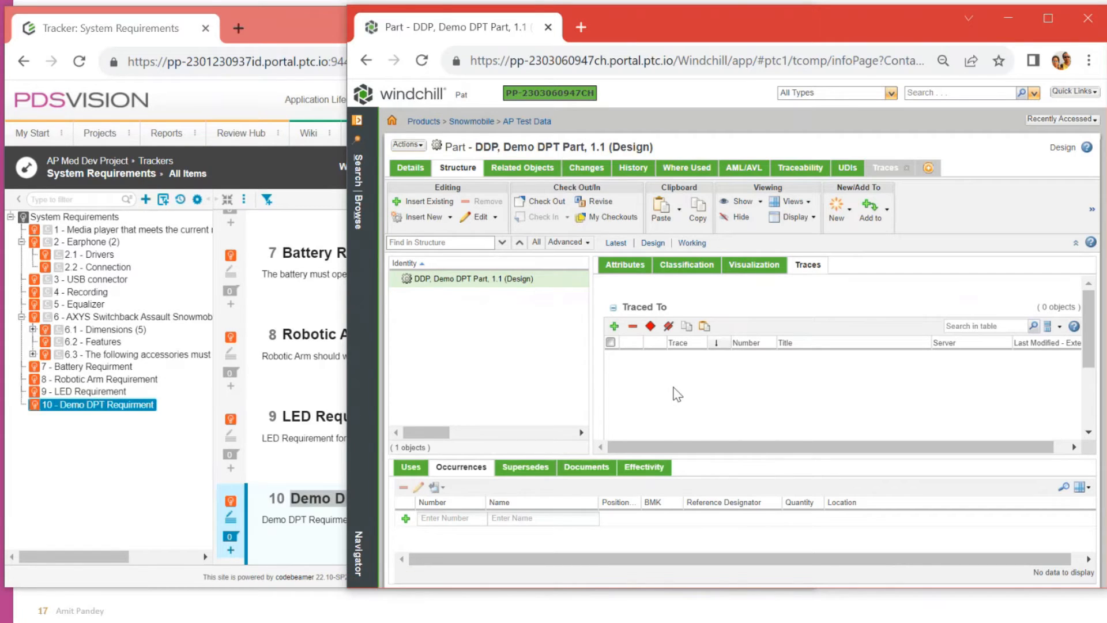
Step: Start Add Traces and sign in to codebeamer with the account username and password
left_click(613, 327)
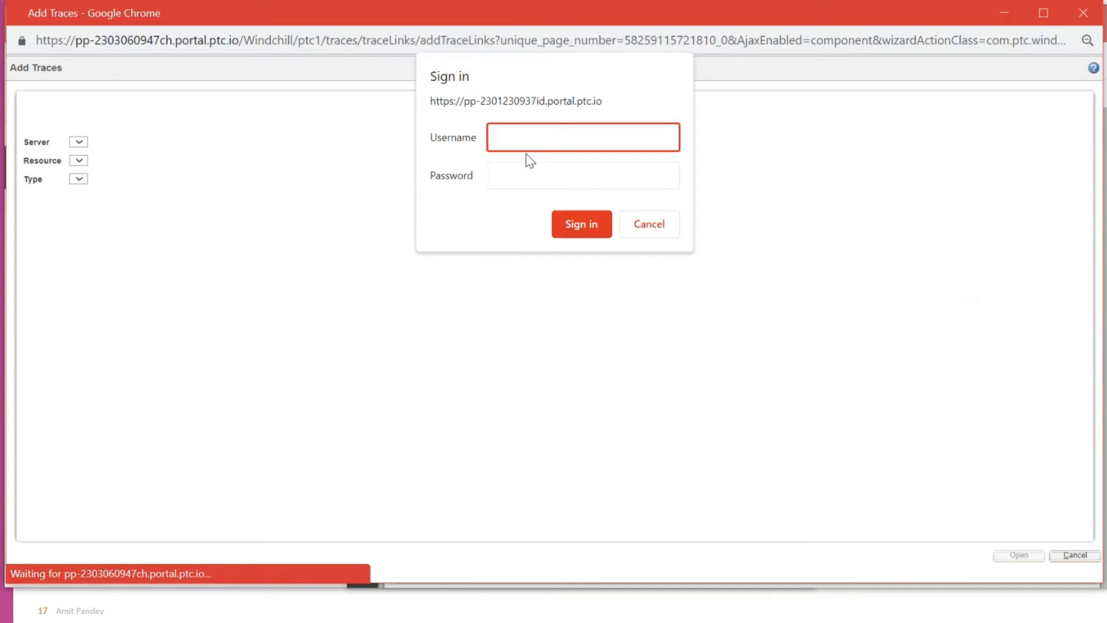
key("Tab")
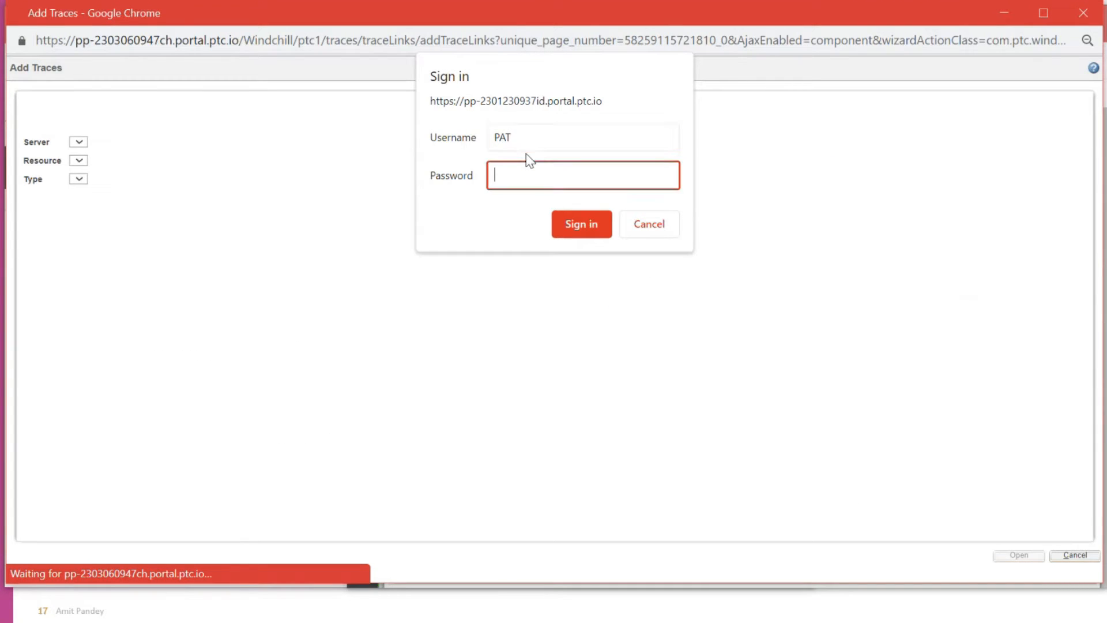
key("shift+Tab")
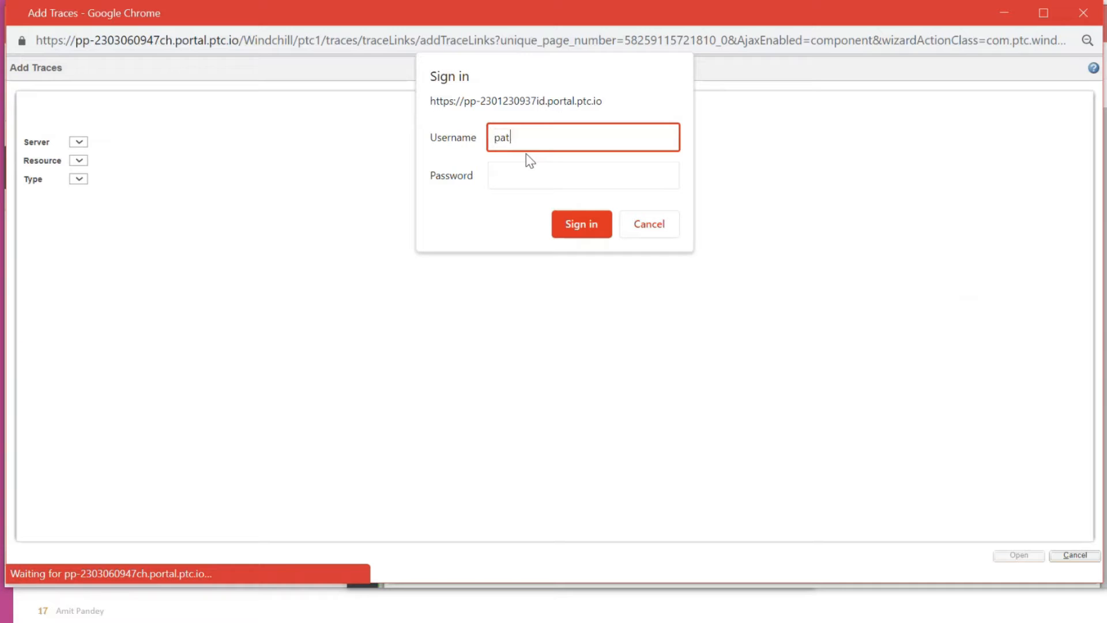
key("Tab")
key("Return")
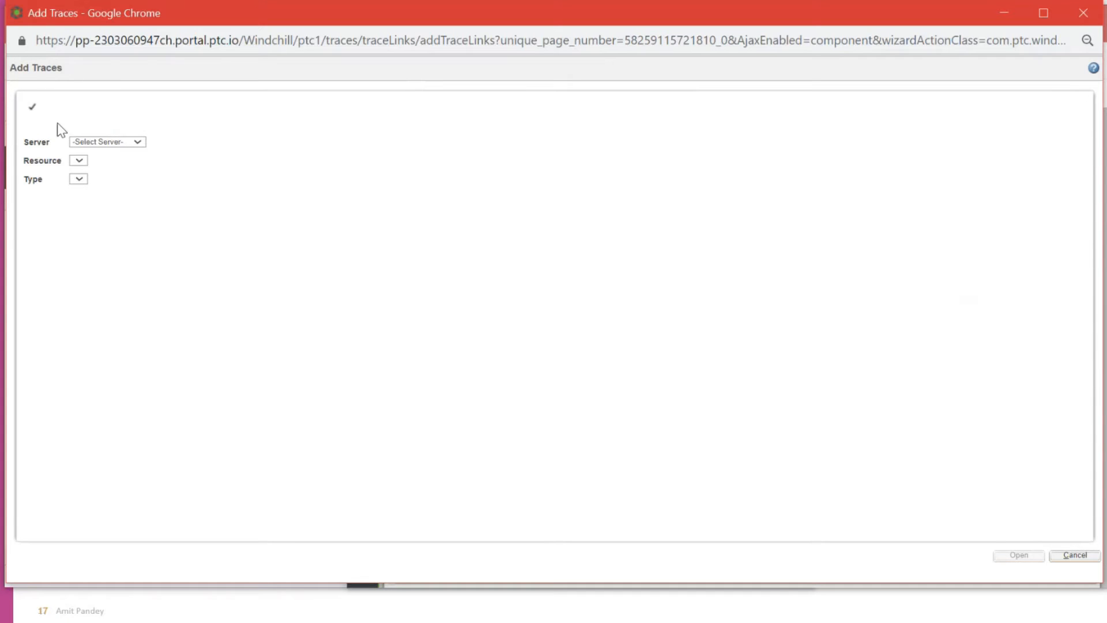
Step: Set the trace Server to Codebeamer and the trace Type to Satisfy
left_click(119, 149)
left_click(110, 161)
left_click(119, 140)
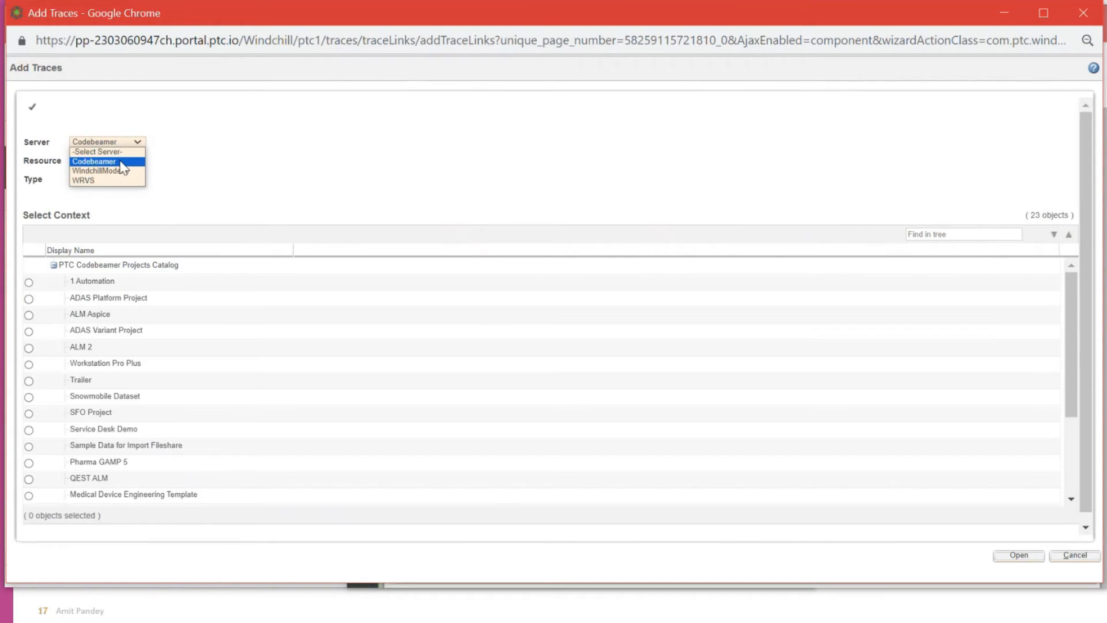
left_click(120, 164)
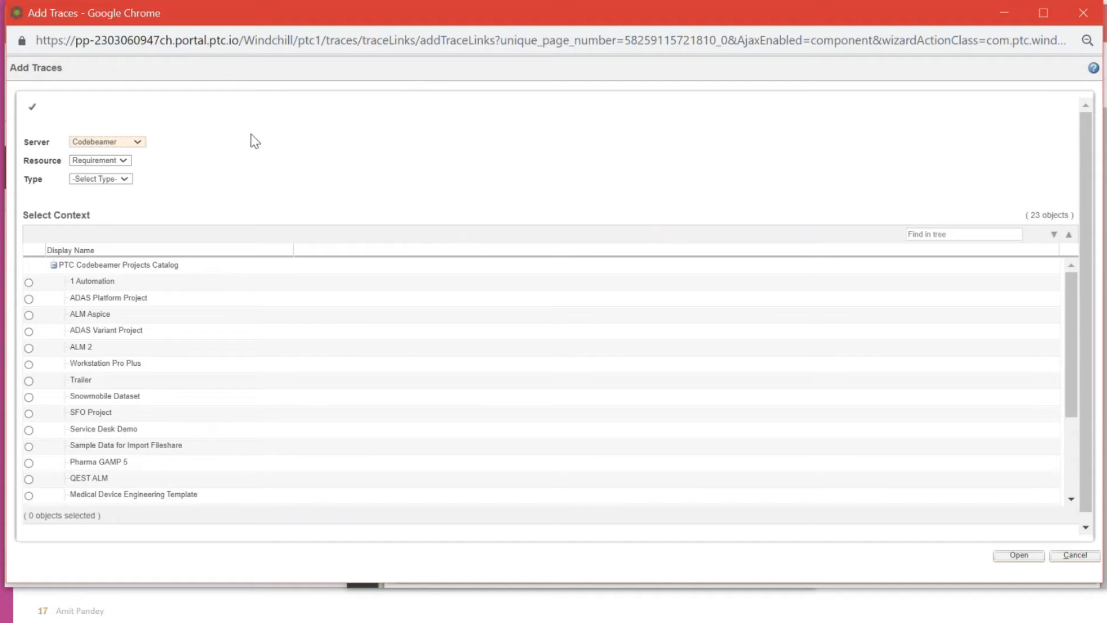
left_click(115, 179)
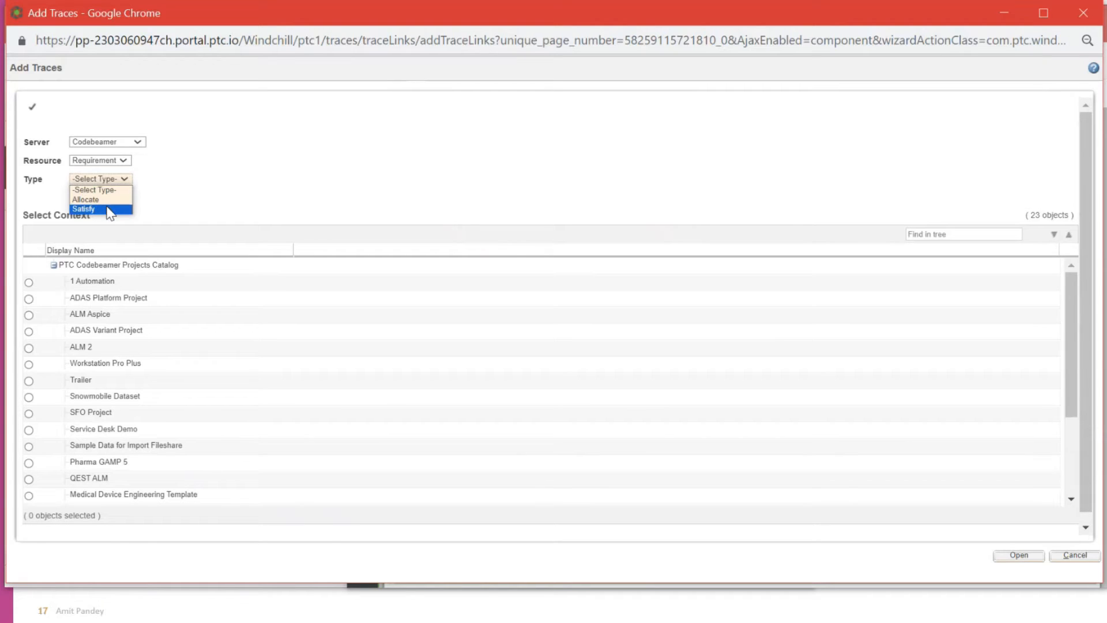
left_click(109, 210)
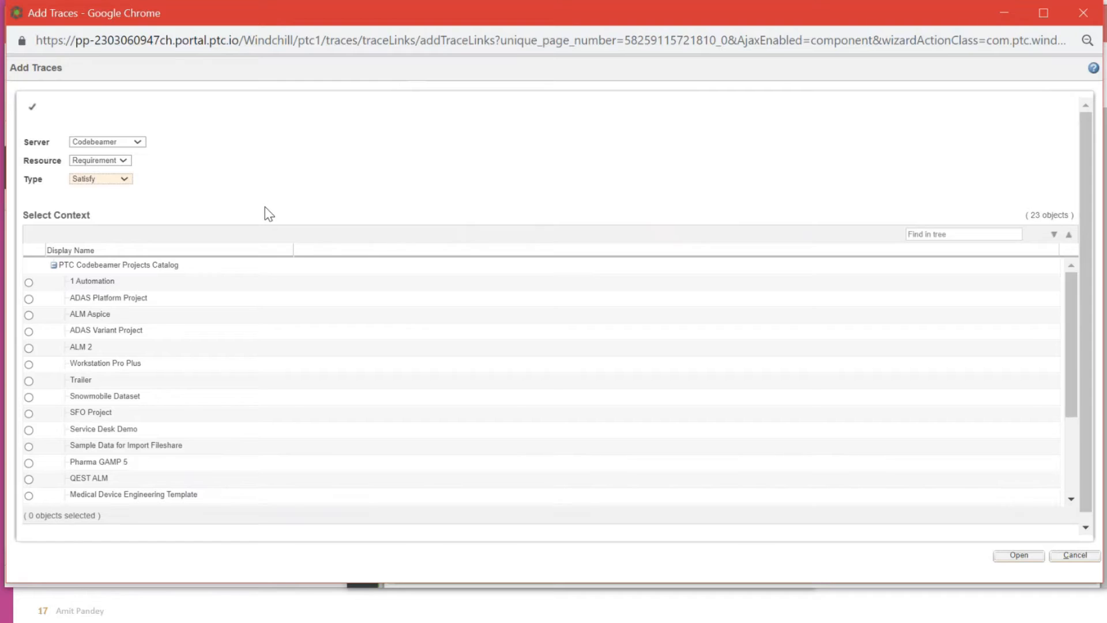
scroll(272, 218, "down", 1)
scroll(163, 300, "down", 3)
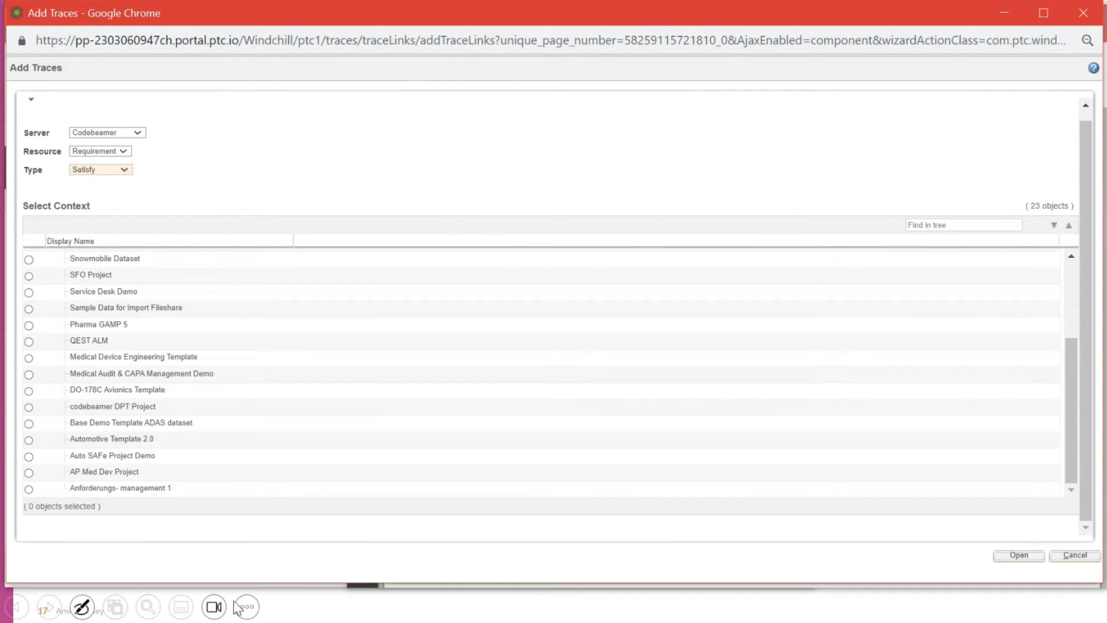
key("alt+Tab")
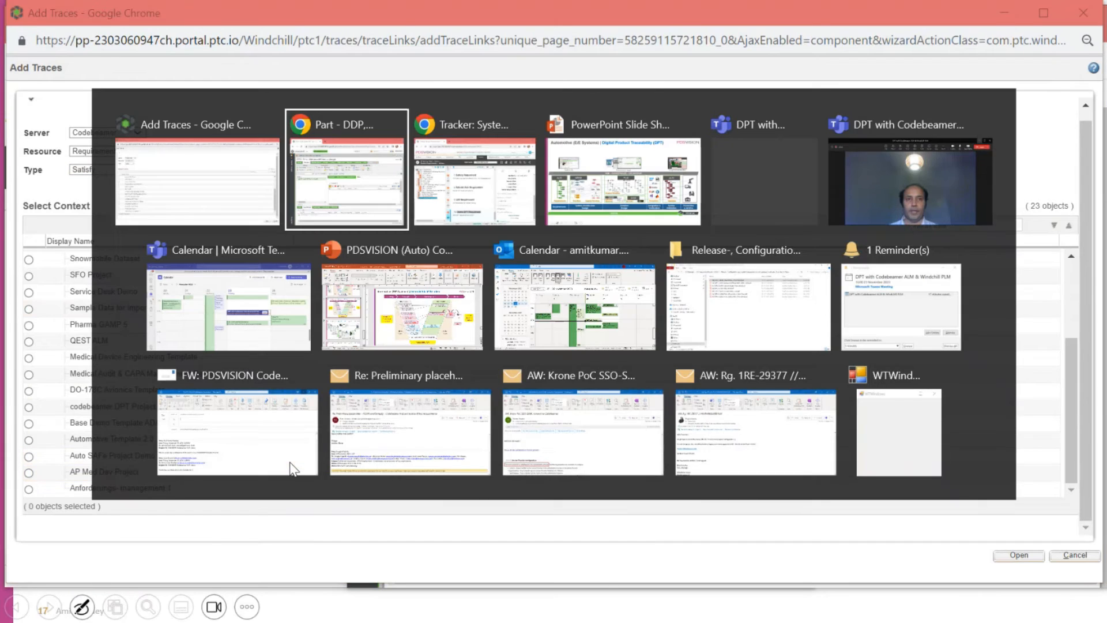
key("alt+Tab")
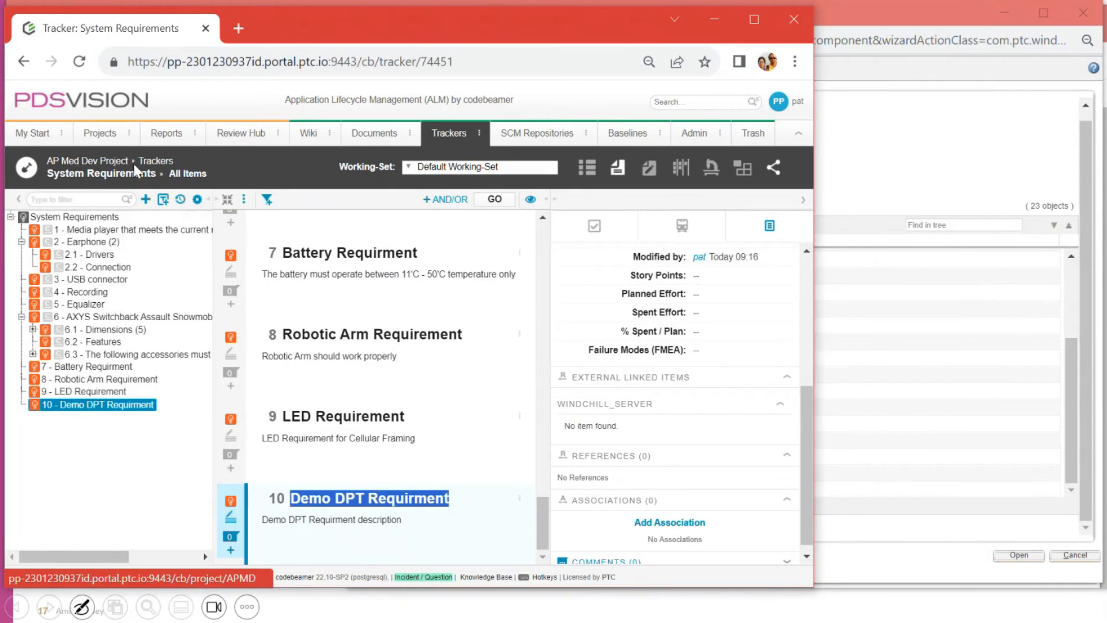
key("alt+Tab")
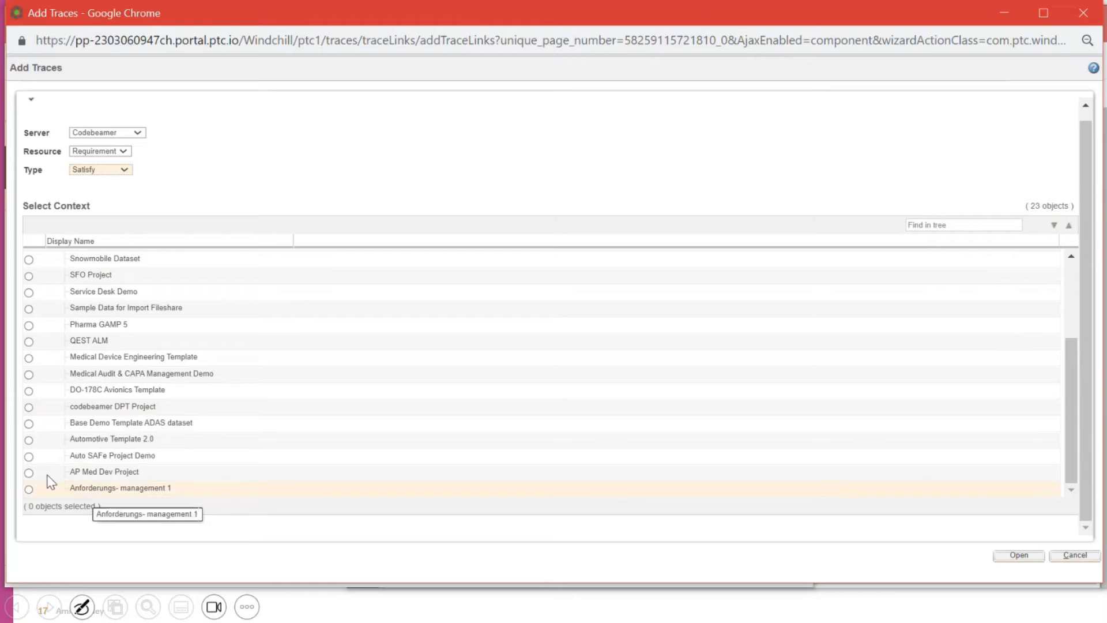
Step: Choose AP Med Dev Project as the context and open its requirements
left_click(29, 472)
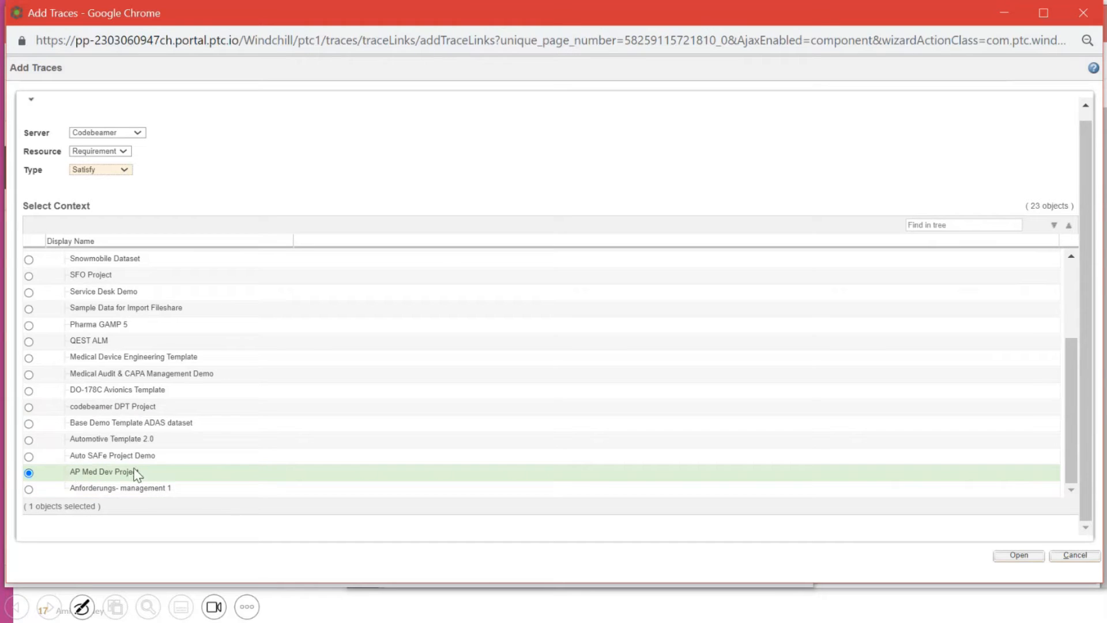
left_click(1008, 556)
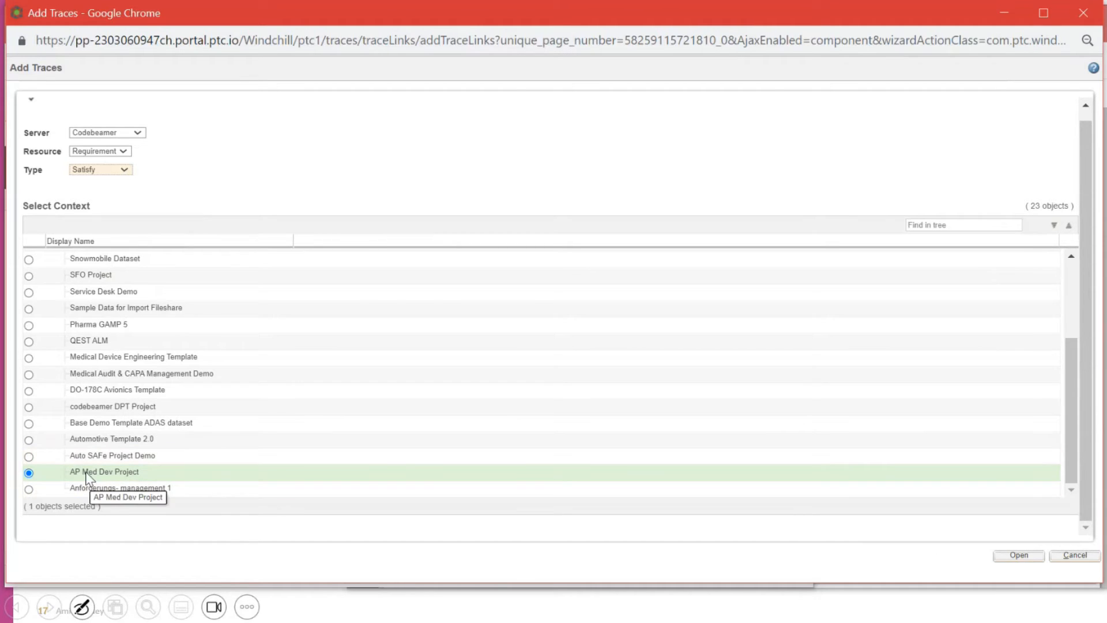
left_click(1015, 558)
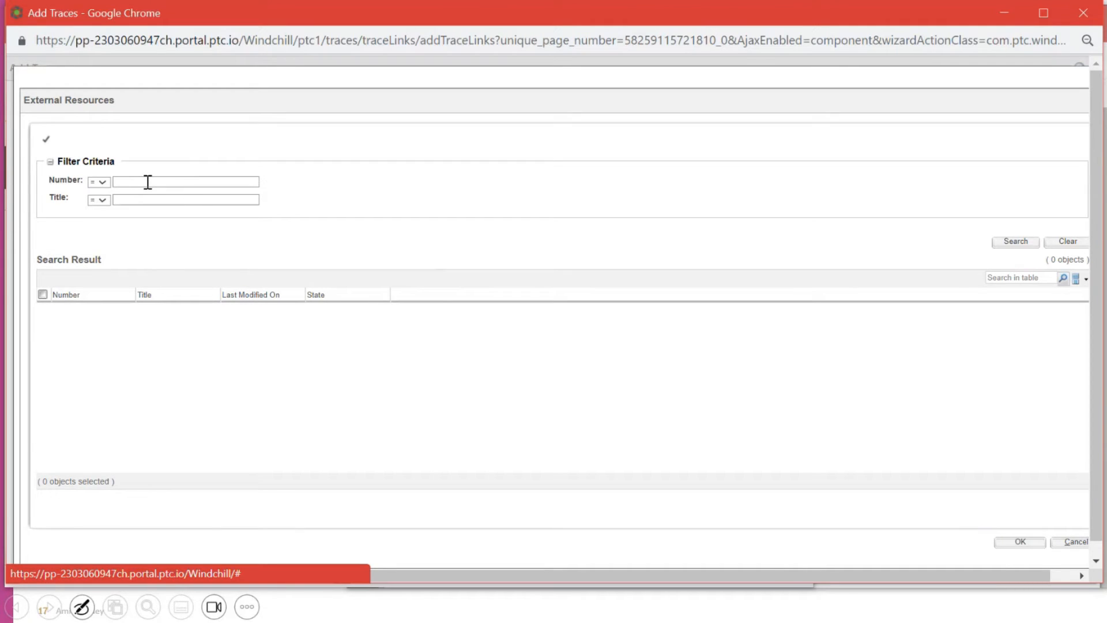
Step: Search the requirements, filter the table by 'dpt', and trace the part to 8682 Demo DPT Requirment
left_click(119, 196)
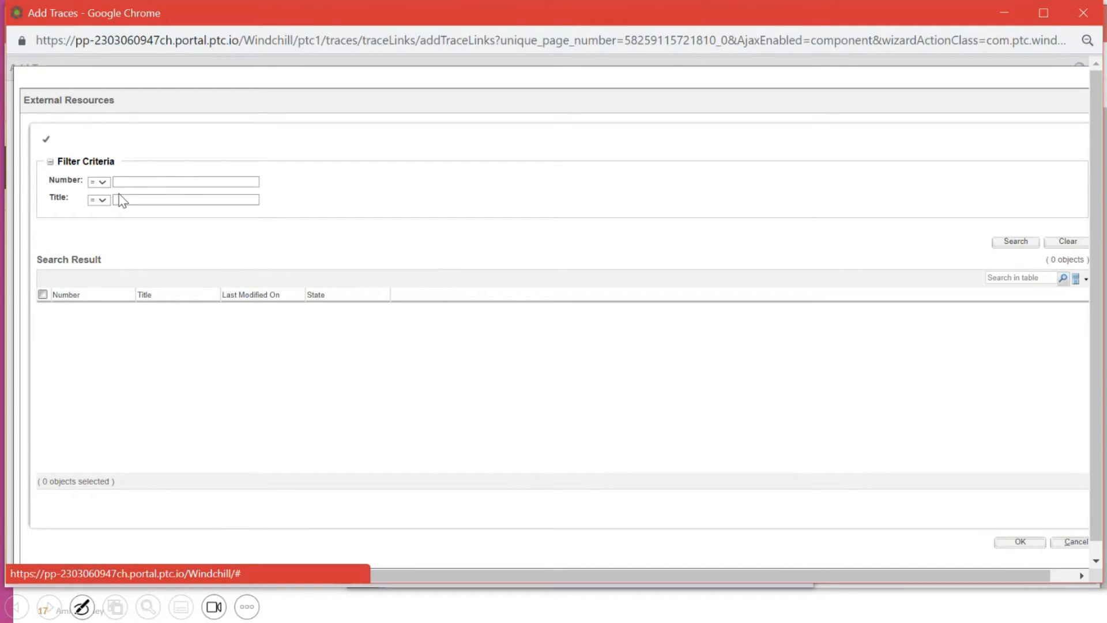
left_click(1003, 243)
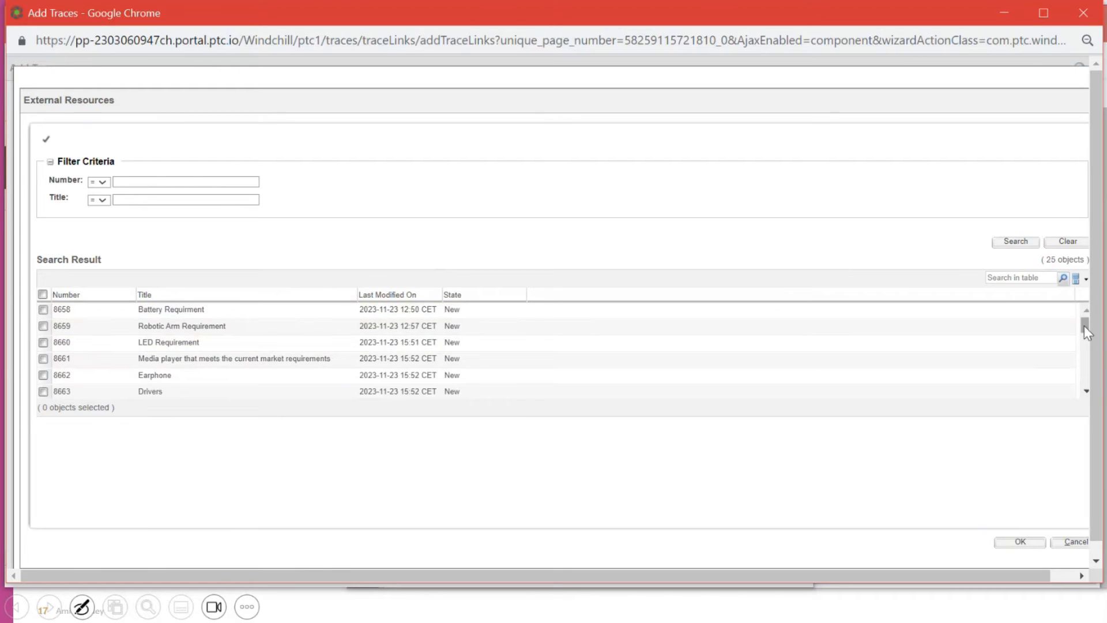
scroll(1084, 332, "down", 1)
mouse_move(1084, 331)
left_mouse_down()
mouse_move(1096, 393)
mouse_move(1084, 325)
left_mouse_up()
left_click_drag(499, 416, 497, 487)
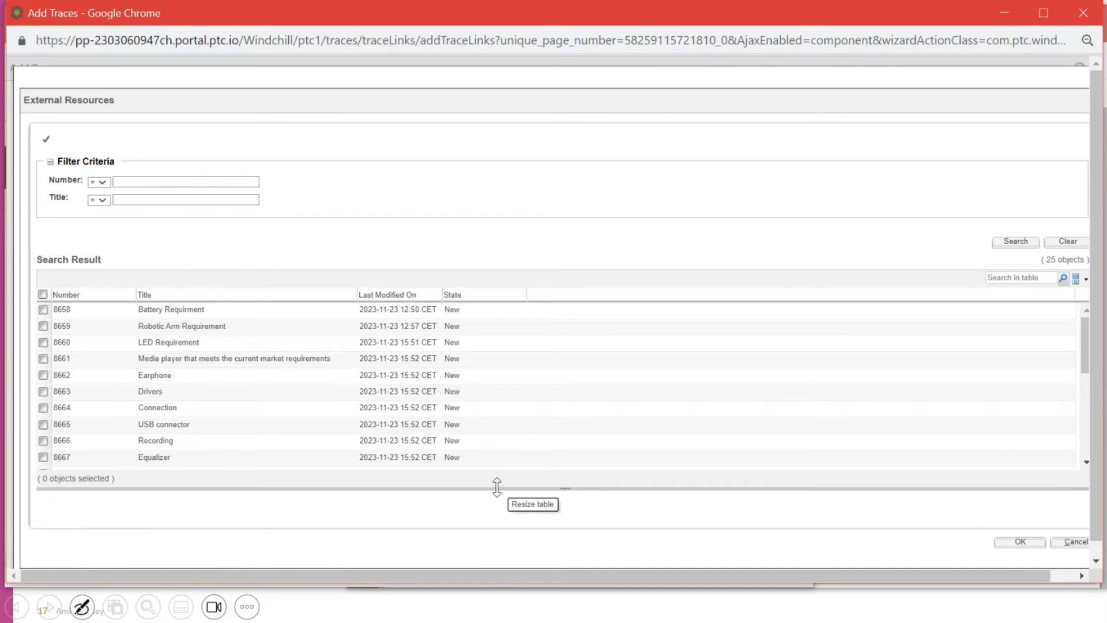
left_click(1035, 279)
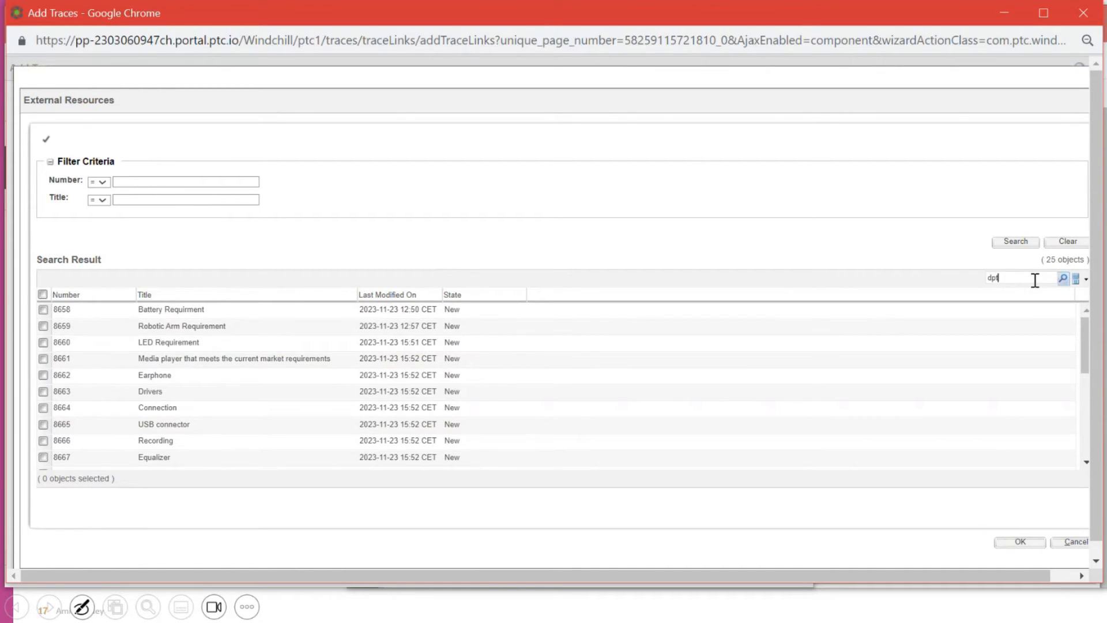
type("dpt")
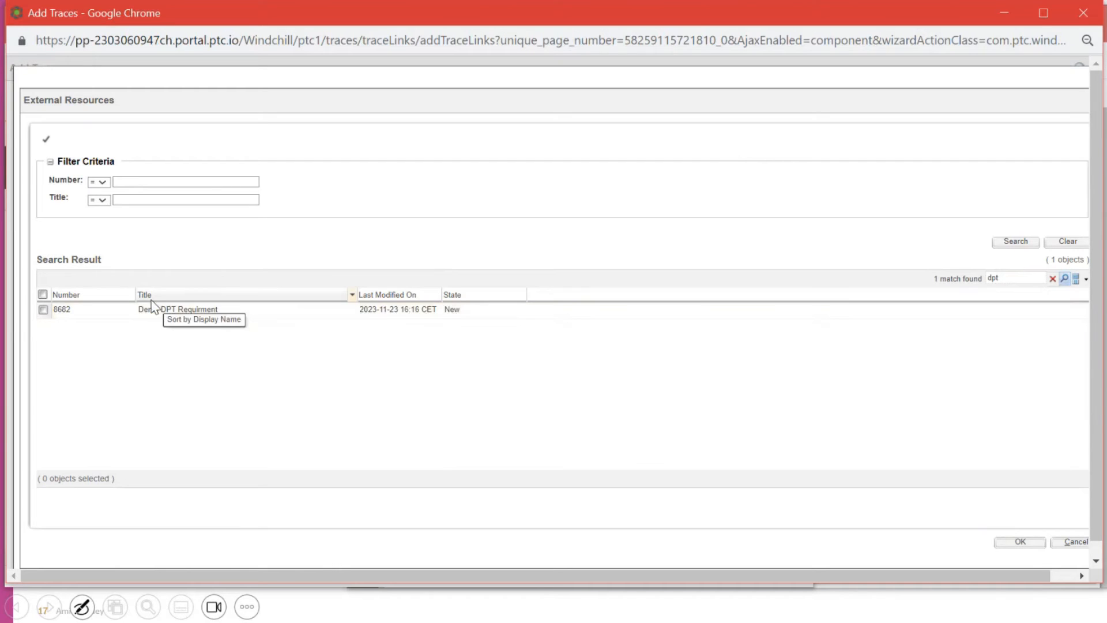
scroll(82, 325, "down", 1)
left_click(43, 281)
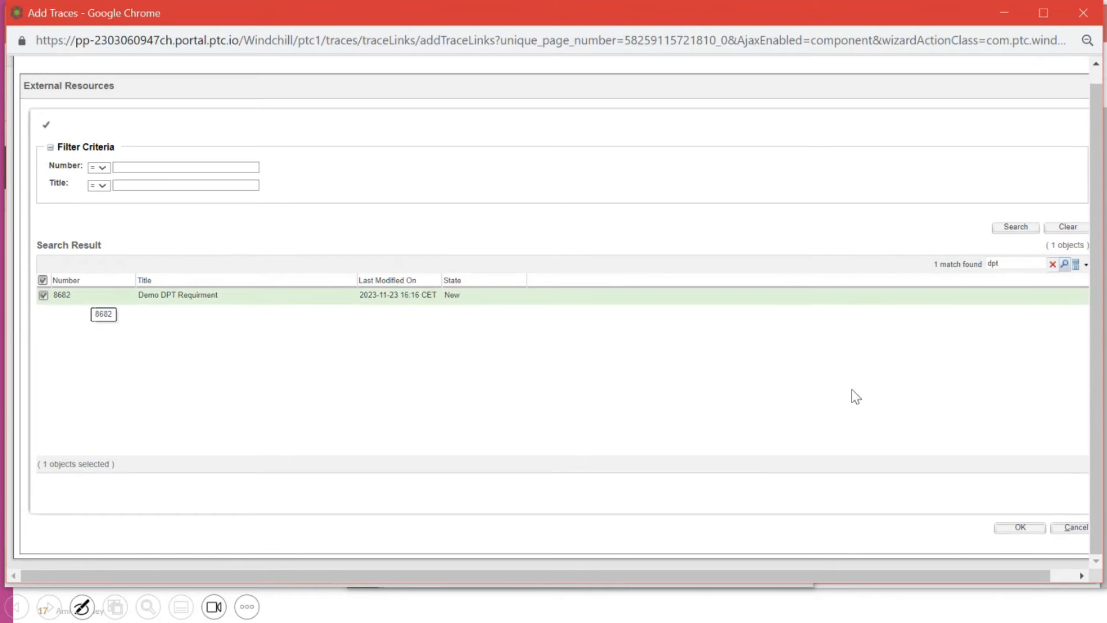
left_click(1022, 528)
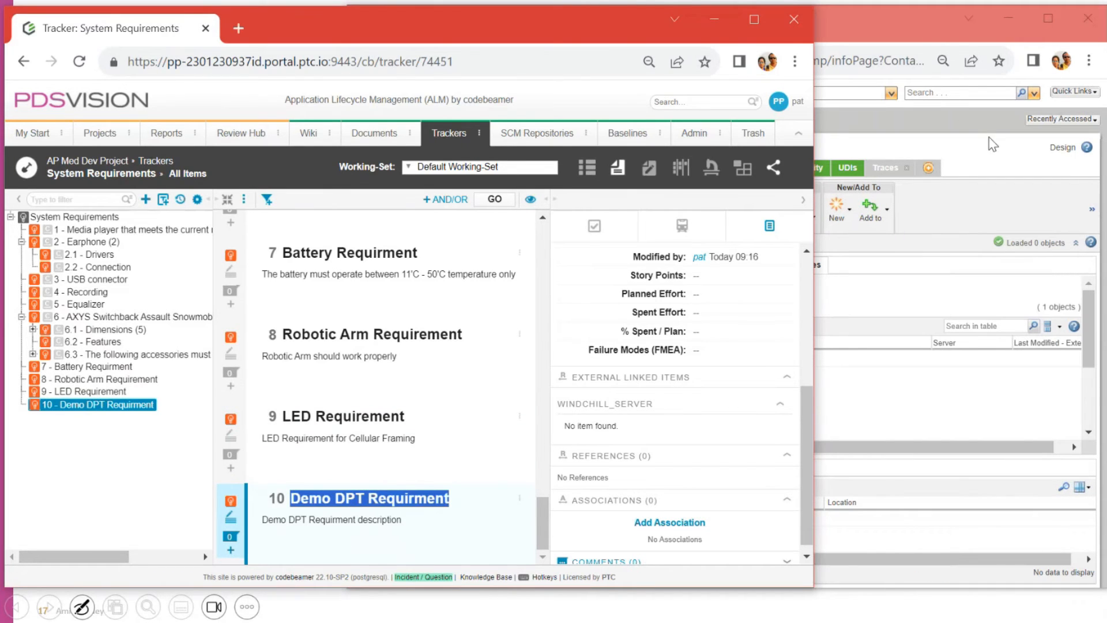
left_click(994, 152)
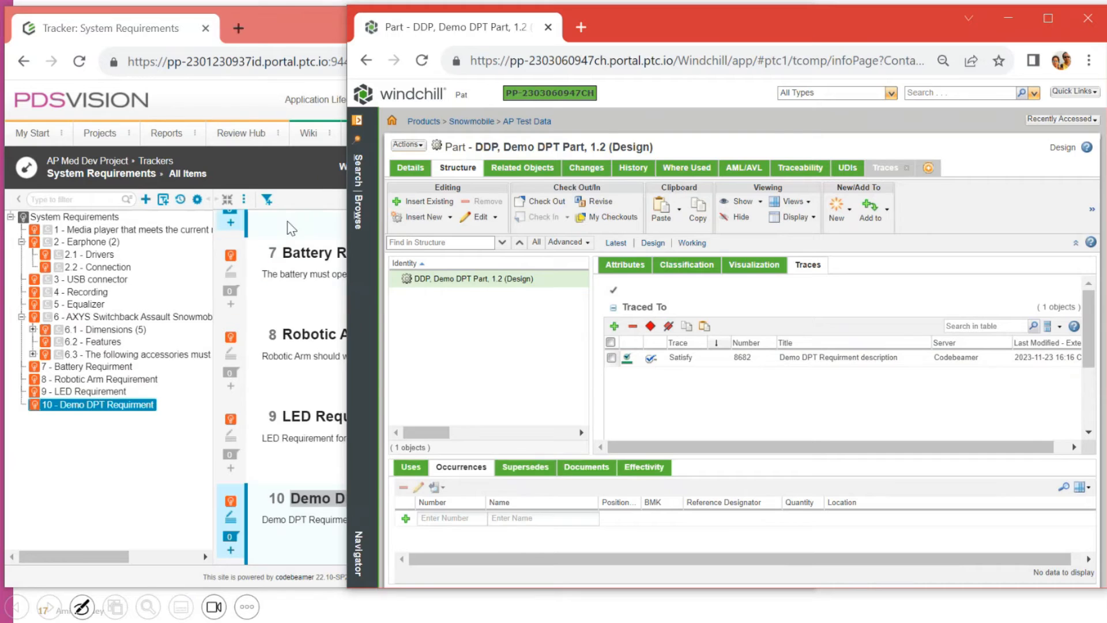
left_click(90, 72)
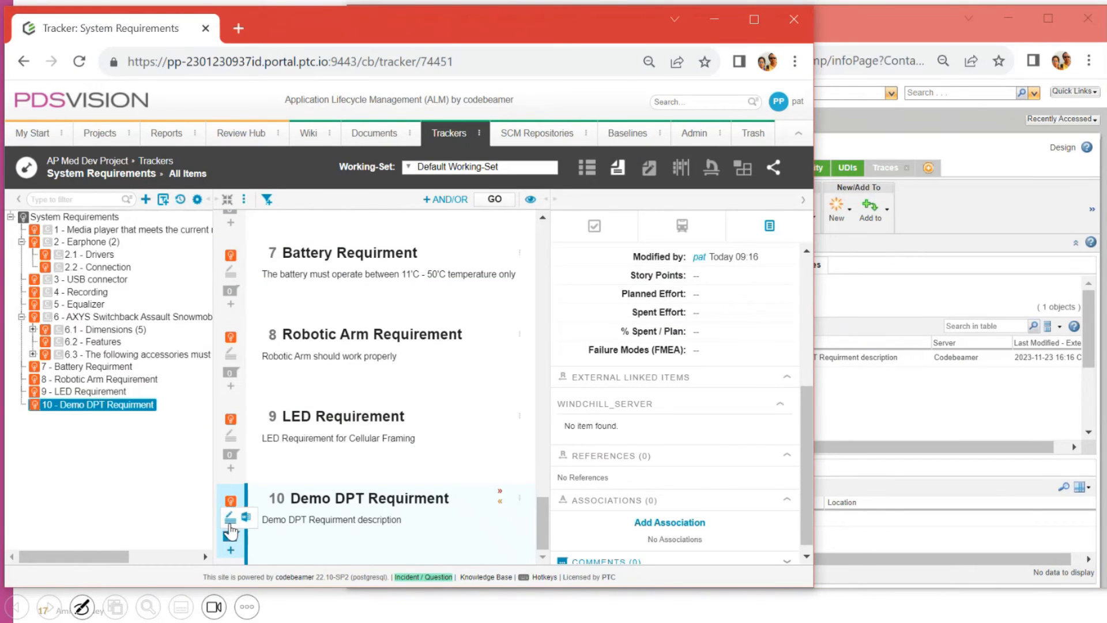
Step: Retitle item 10 to Demo DPT Requirment 1, append '- This requirement is change' to the description, and save
double_click(393, 521)
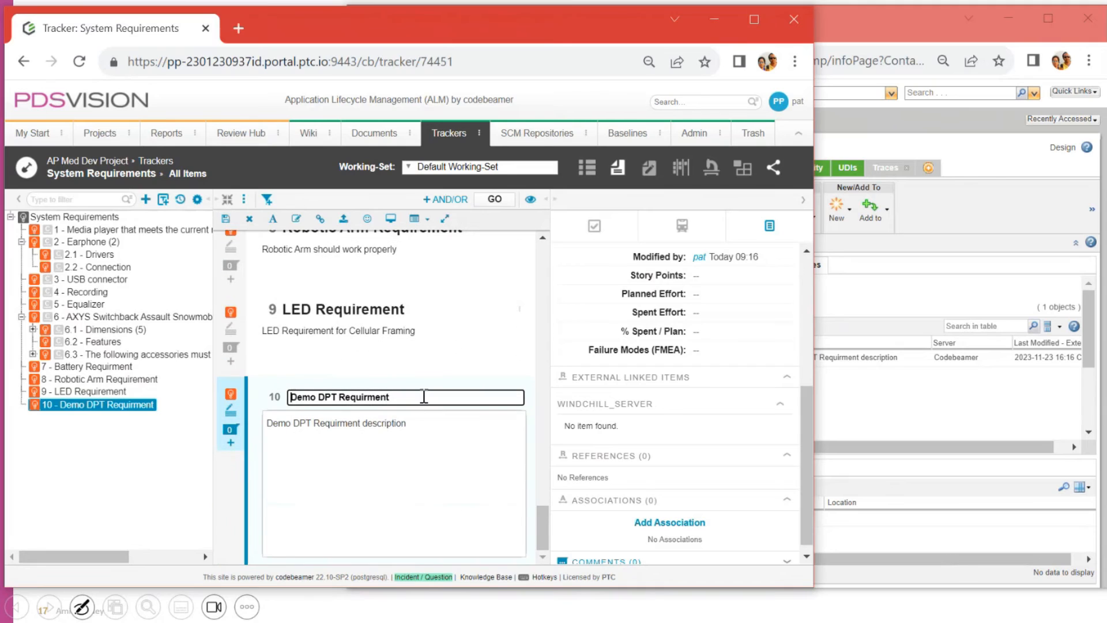
type("1")
left_click(429, 424)
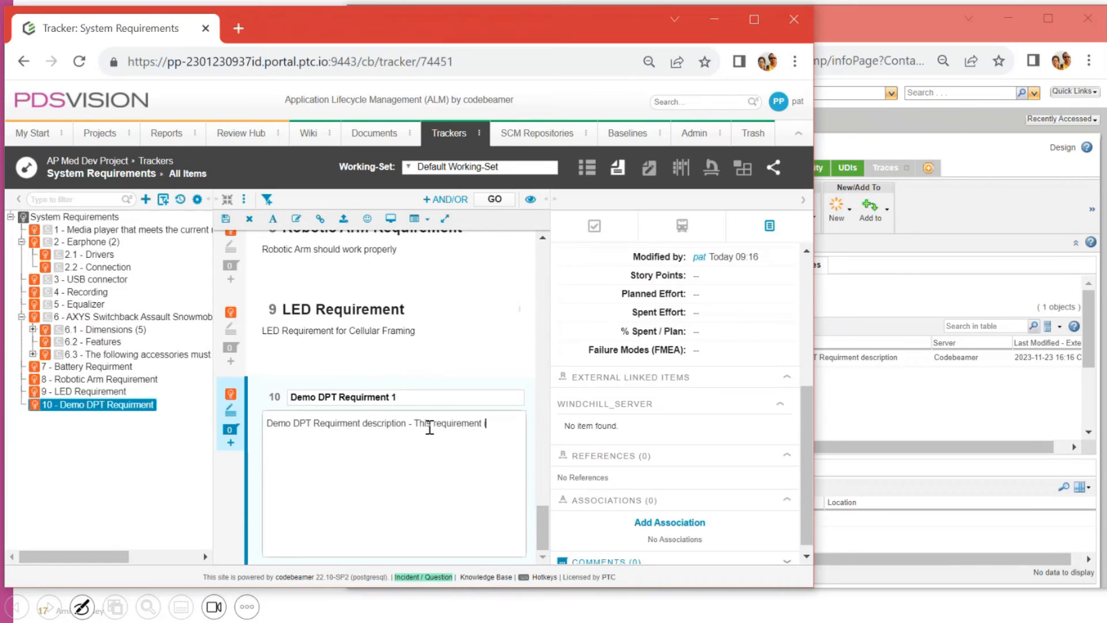
type("- This requirement is changed - There is new DPT requirement")
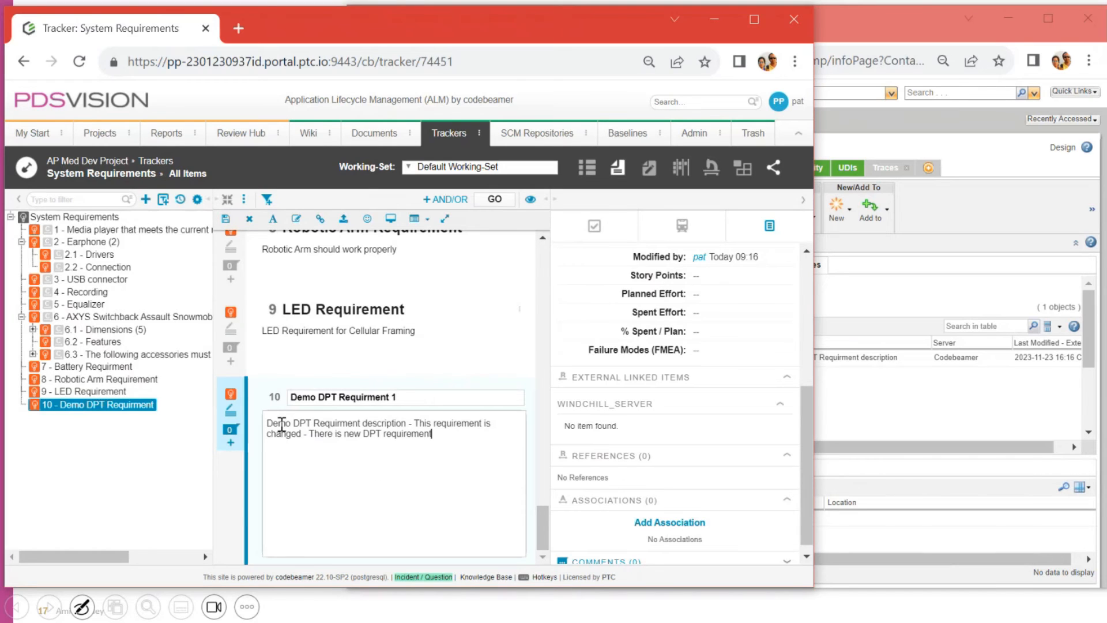
left_click(226, 220)
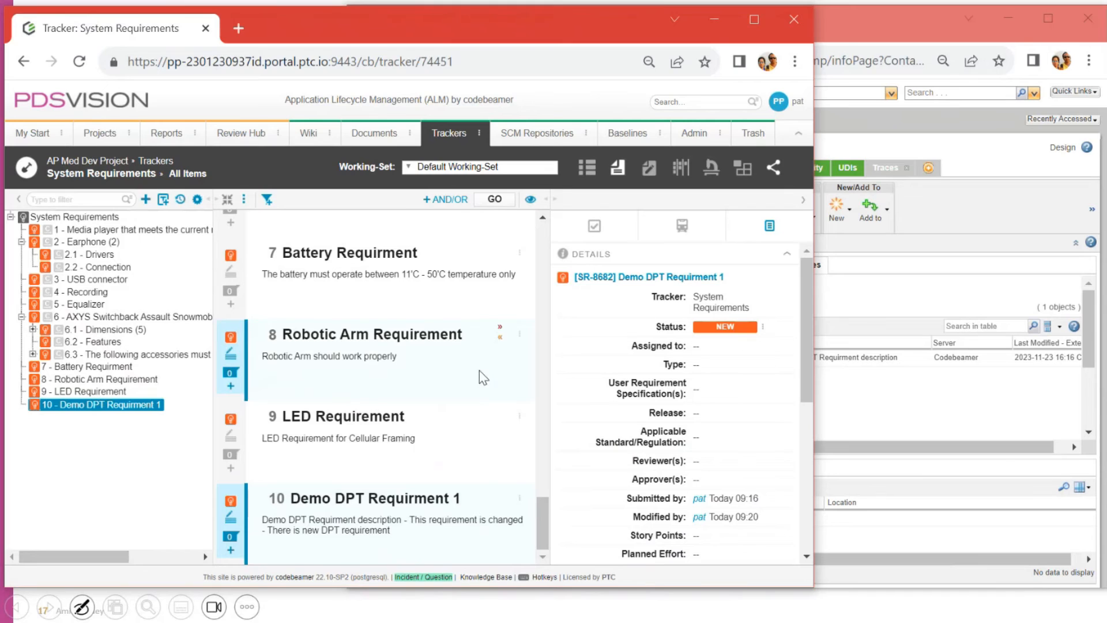
Step: Verify External Linked Items shows part 8525115, Demo DPT Part, version 1.2, then return to Windchill
scroll(668, 297, "down", 2)
scroll(667, 297, "down", 2)
scroll(655, 253, "up", 5)
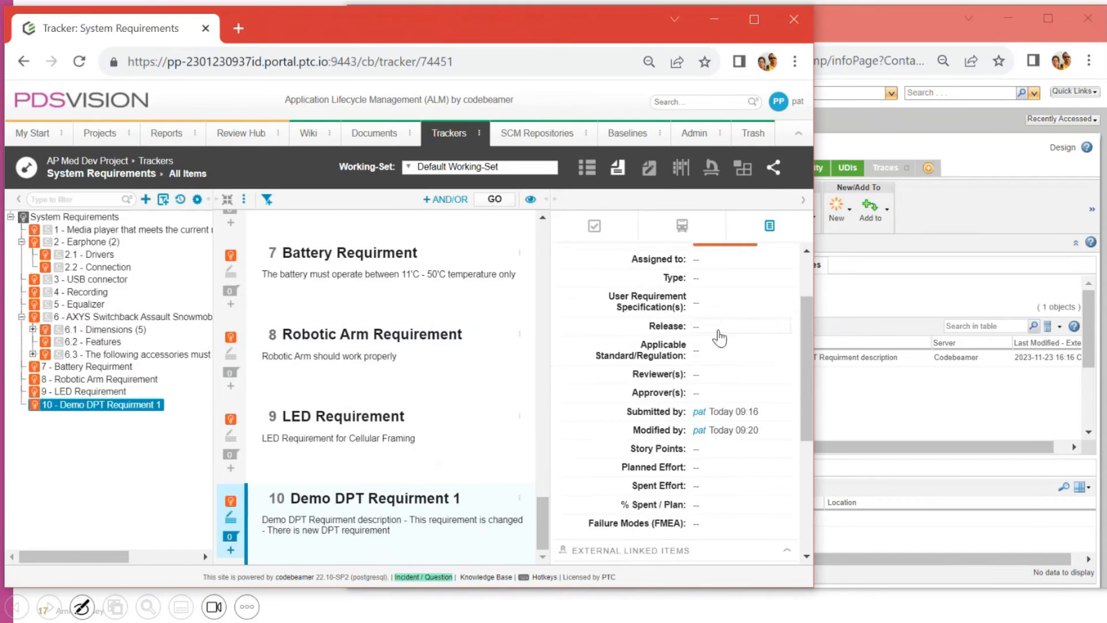
scroll(715, 314, "down", 6)
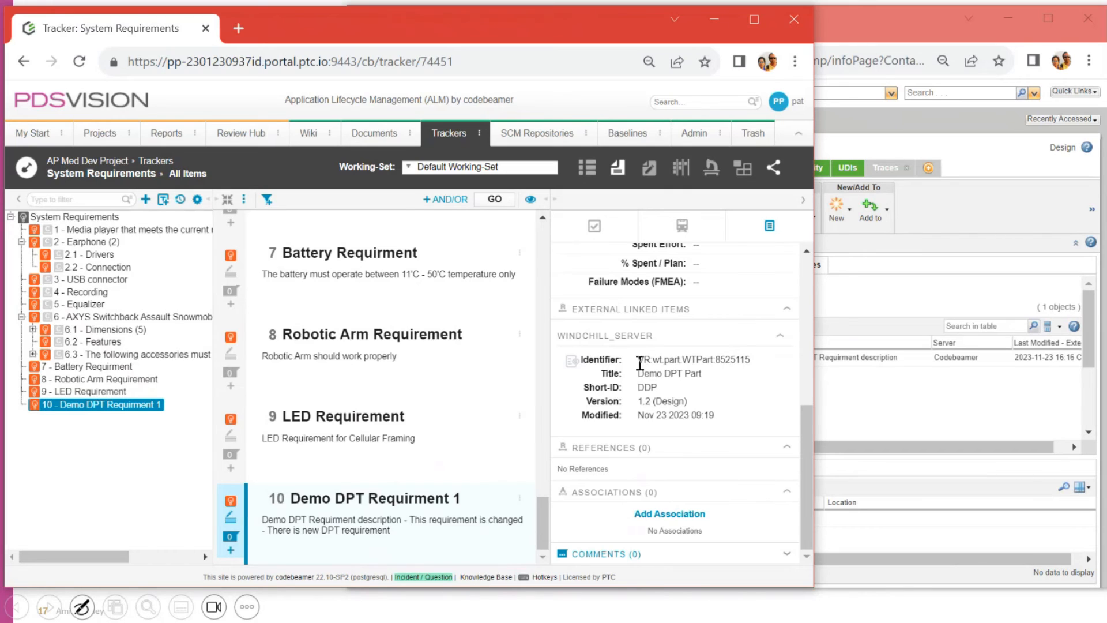
left_click_drag(639, 364, 748, 364)
double_click(741, 365)
left_click_drag(639, 374, 710, 380)
left_click_drag(645, 401, 687, 402)
left_click(885, 289)
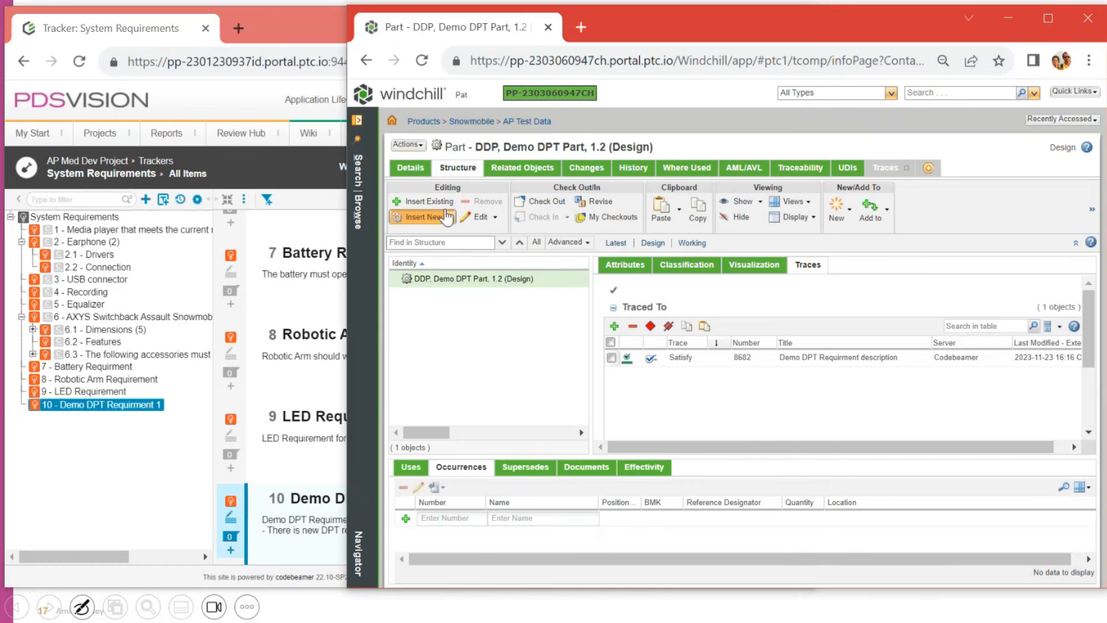
left_click(422, 60)
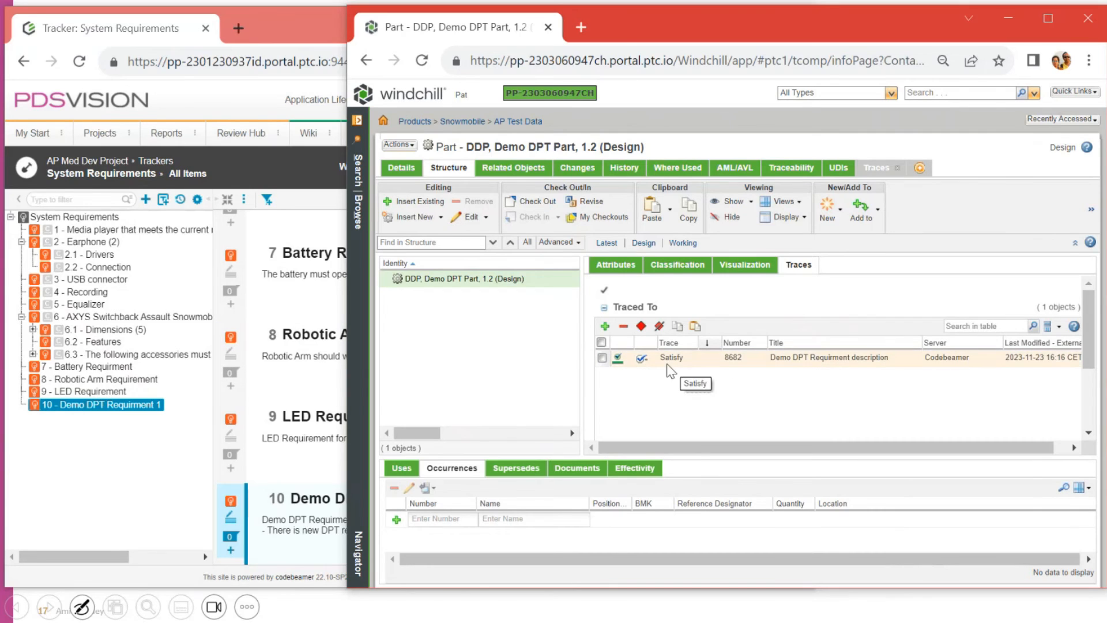
left_click(422, 62)
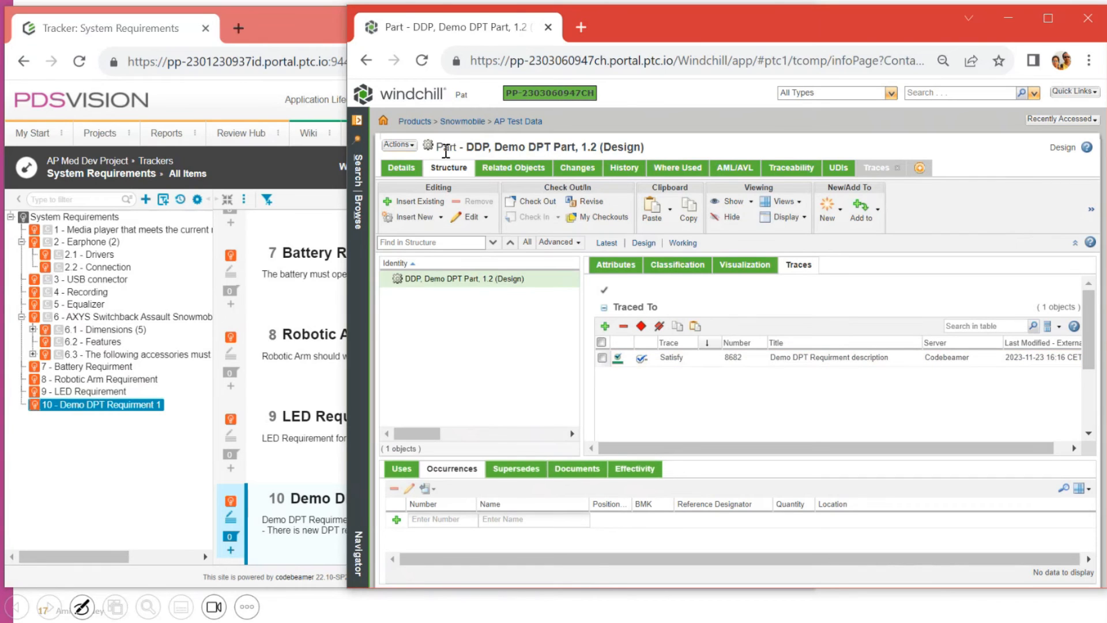
Step: Reload Demo DPT Part, then open AP Test Part and view its Robotic Arm Requirement trace
left_click(522, 122)
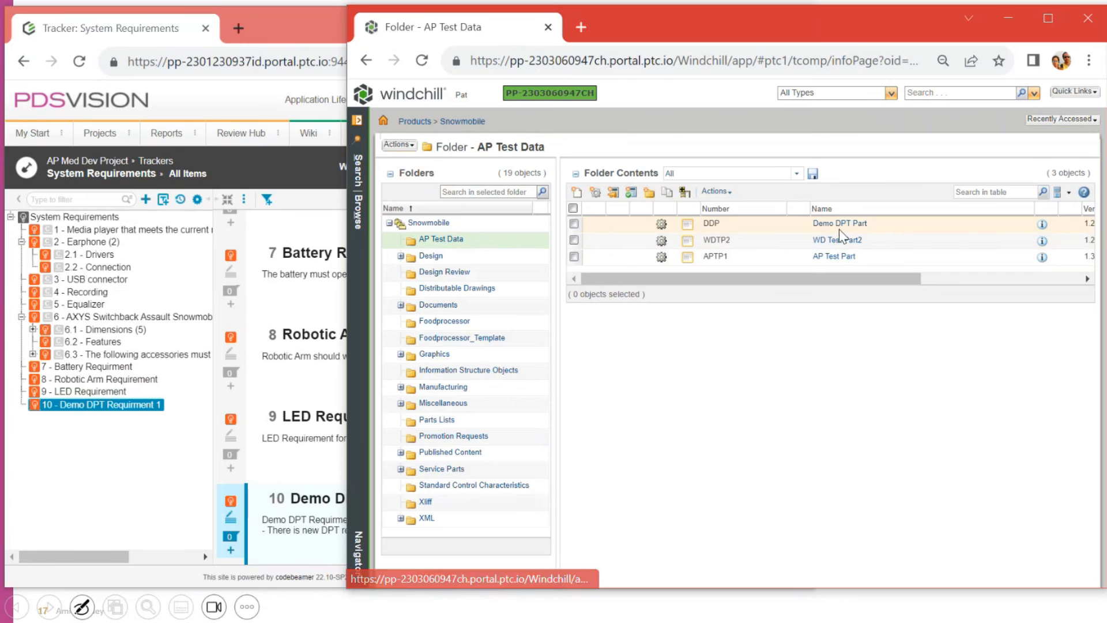
left_click(841, 225)
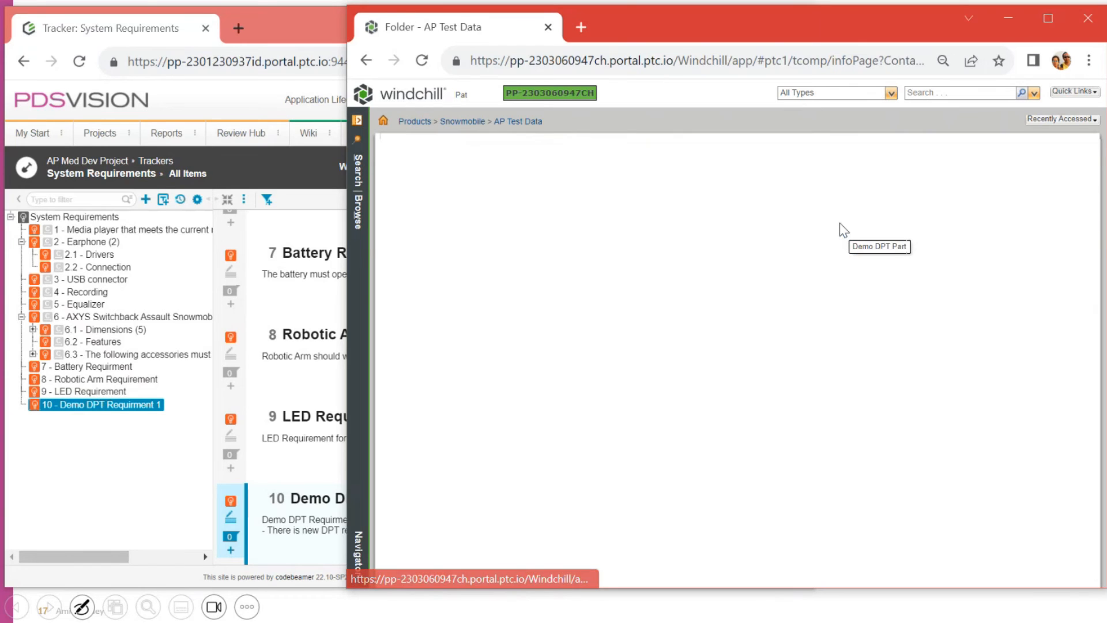
left_click(422, 61)
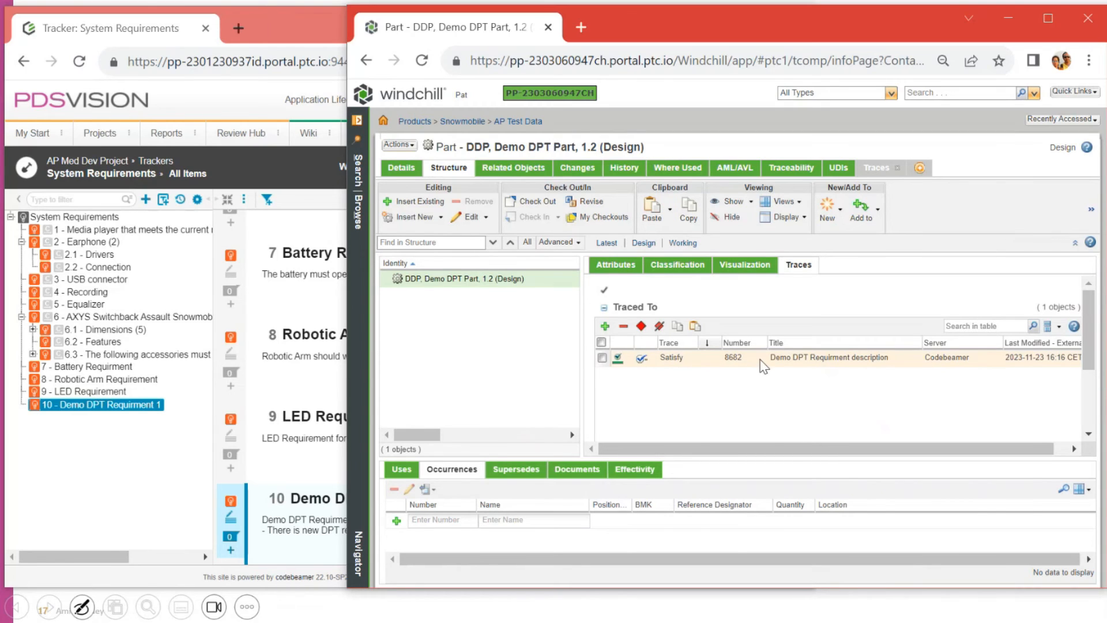
left_click(517, 121)
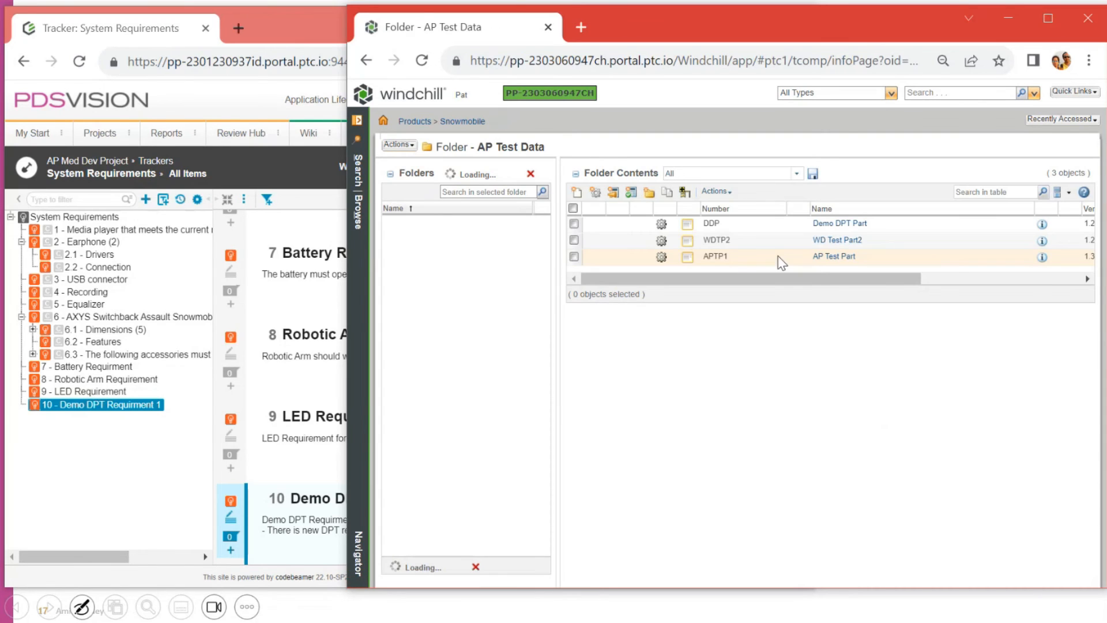
left_click(829, 257)
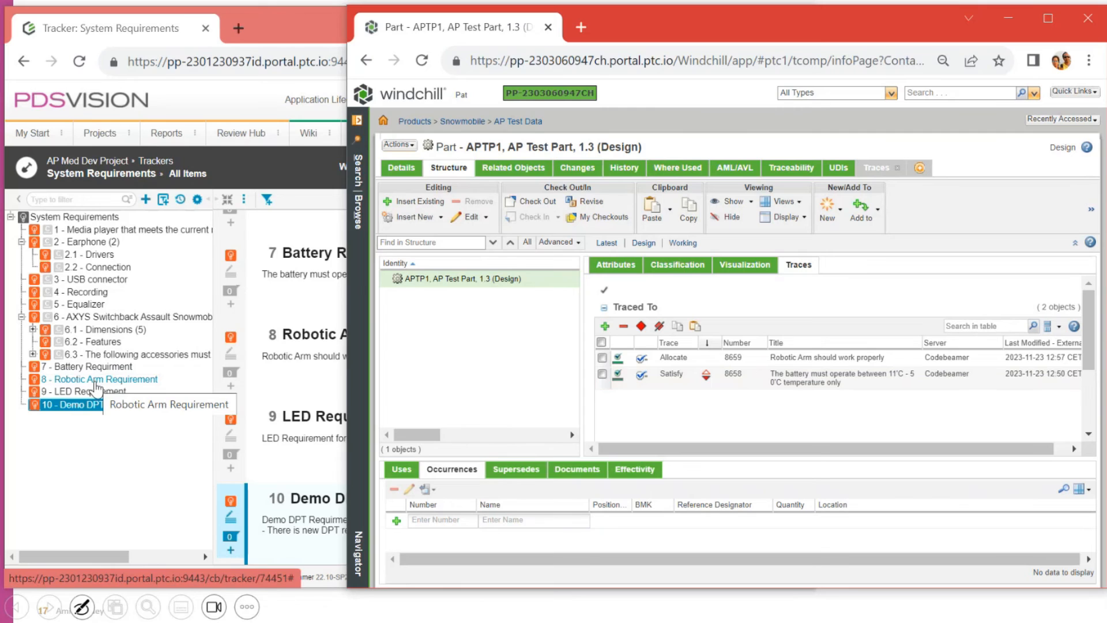
left_click(95, 382)
Step: Check that the Robotic Arm and Battery requirements both show WINDCHILL_SERVER short ID APTP1, then return to Windchill
scroll(706, 429, "down", 5)
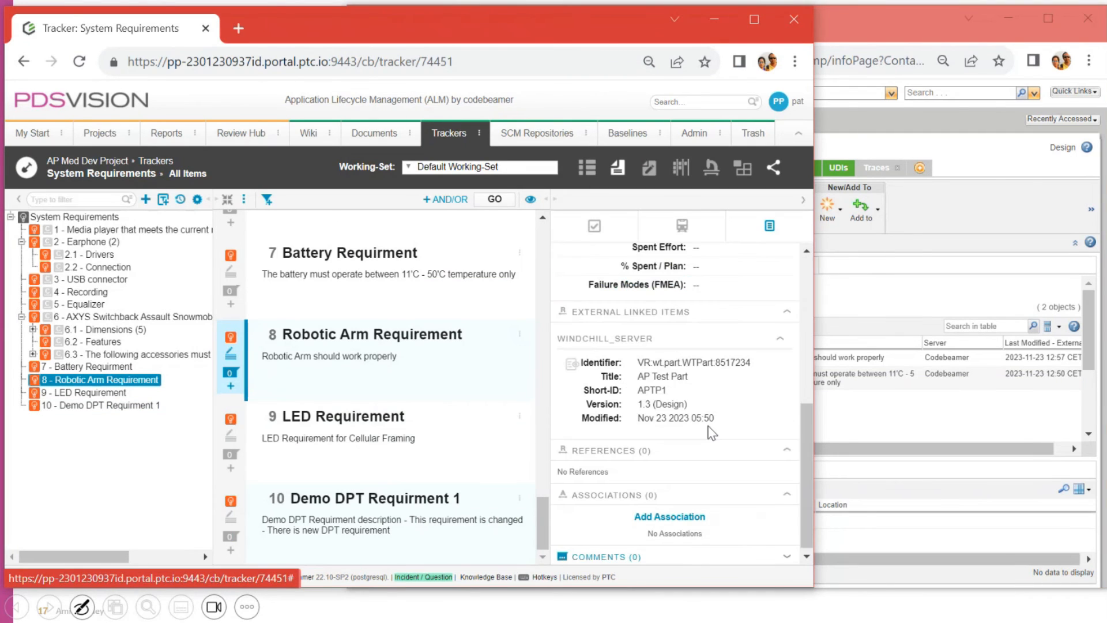
double_click(642, 385)
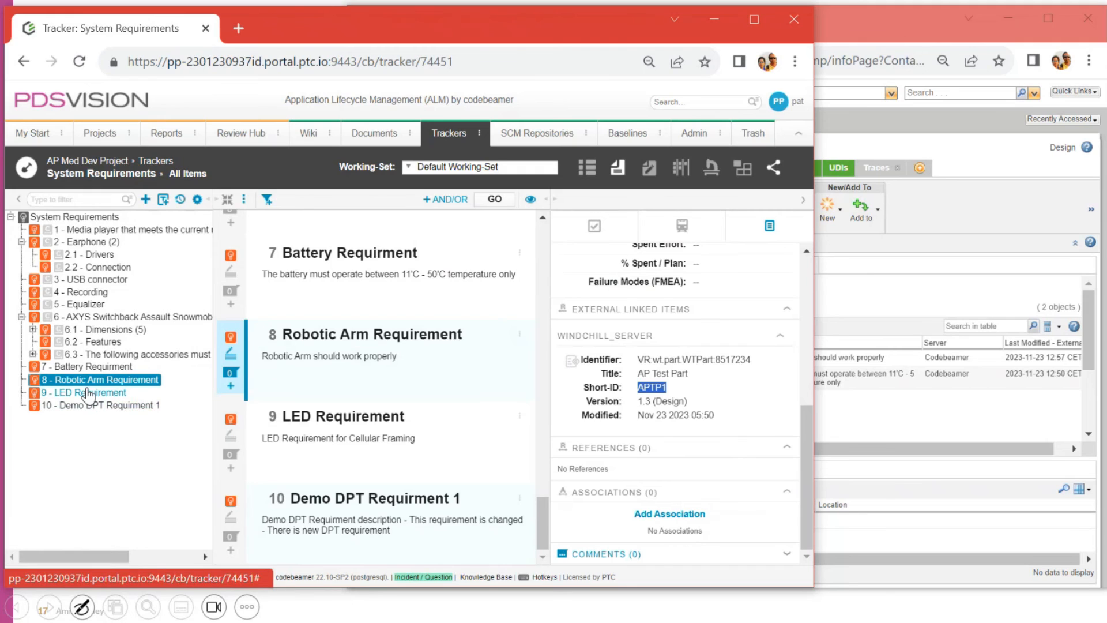
left_click(92, 368)
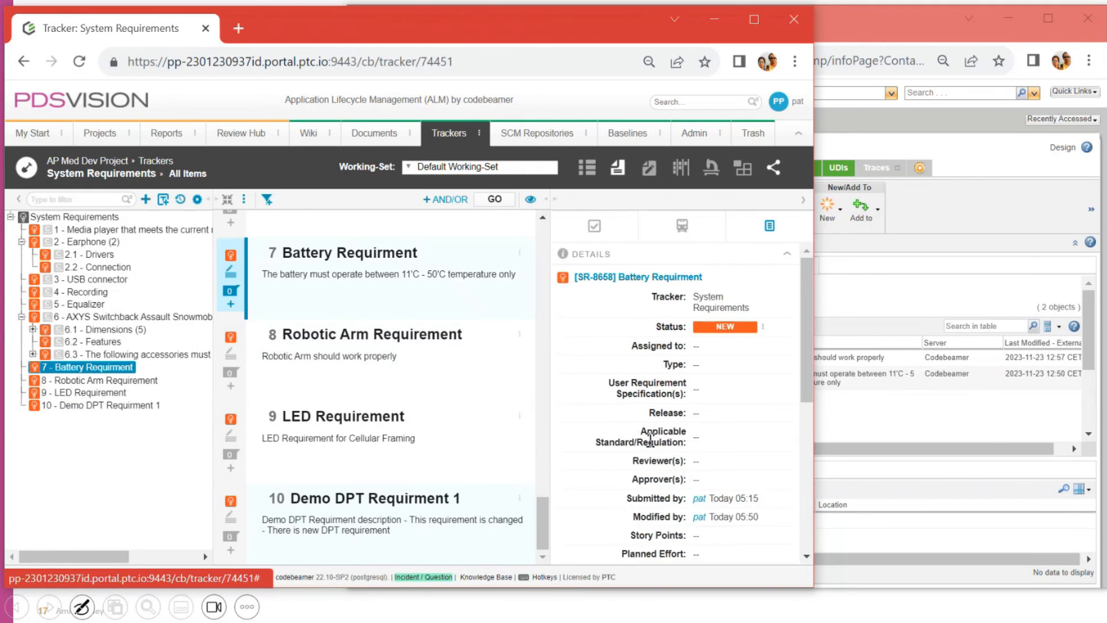
scroll(680, 447, "down", 6)
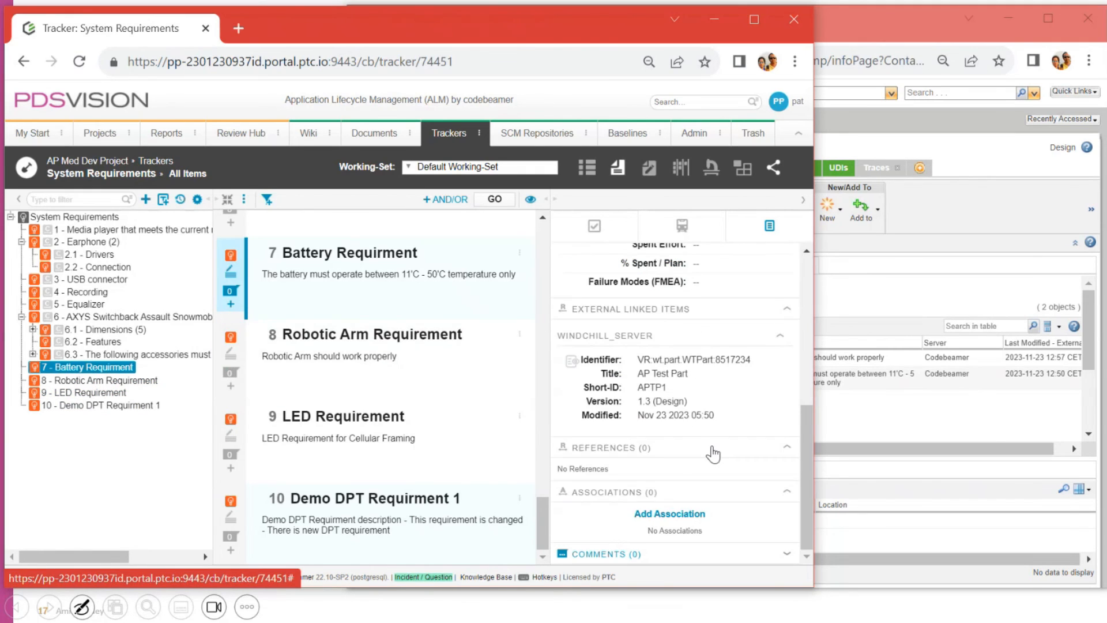
double_click(643, 387)
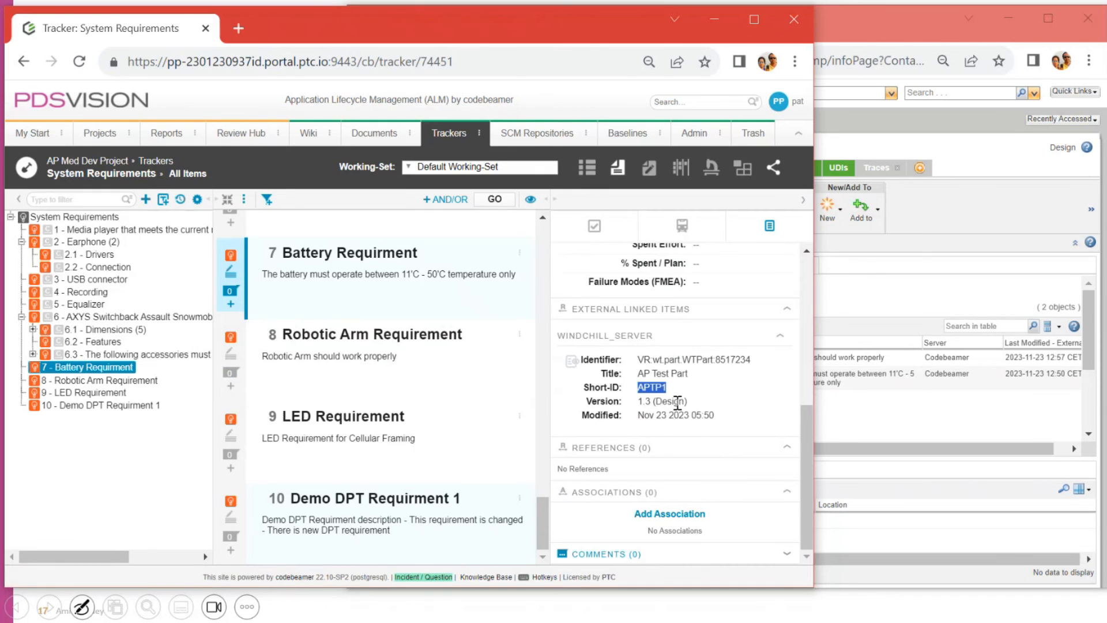
left_click(854, 313)
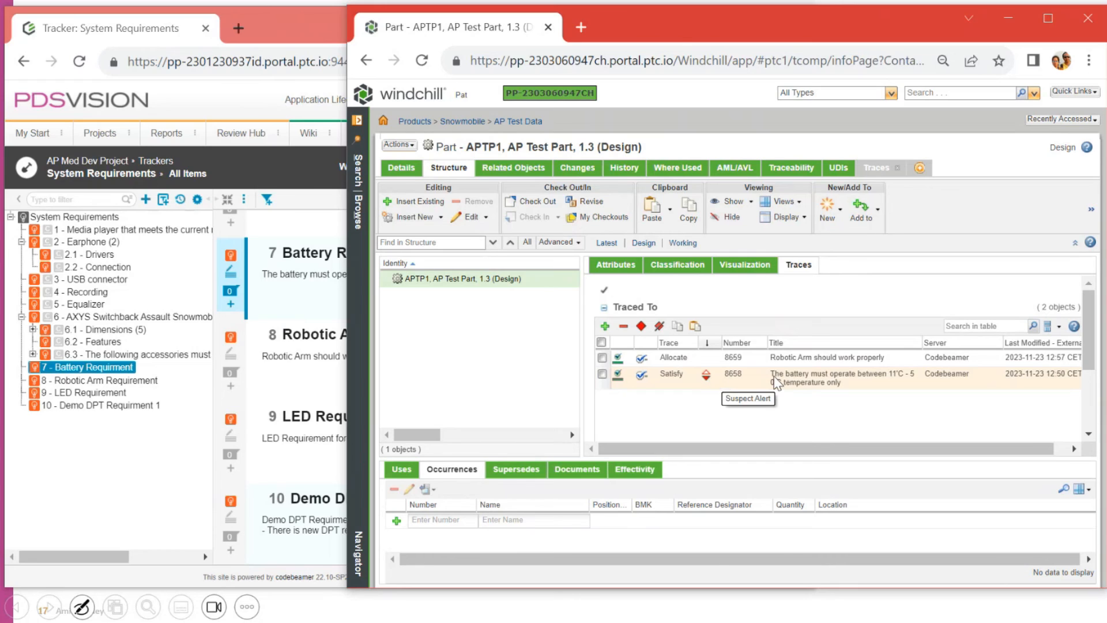
Step: Clear the Suspect Alert on AP Test Part 1.3's Satisfy trace to battery requirement 8658
left_click_drag(774, 376, 850, 394)
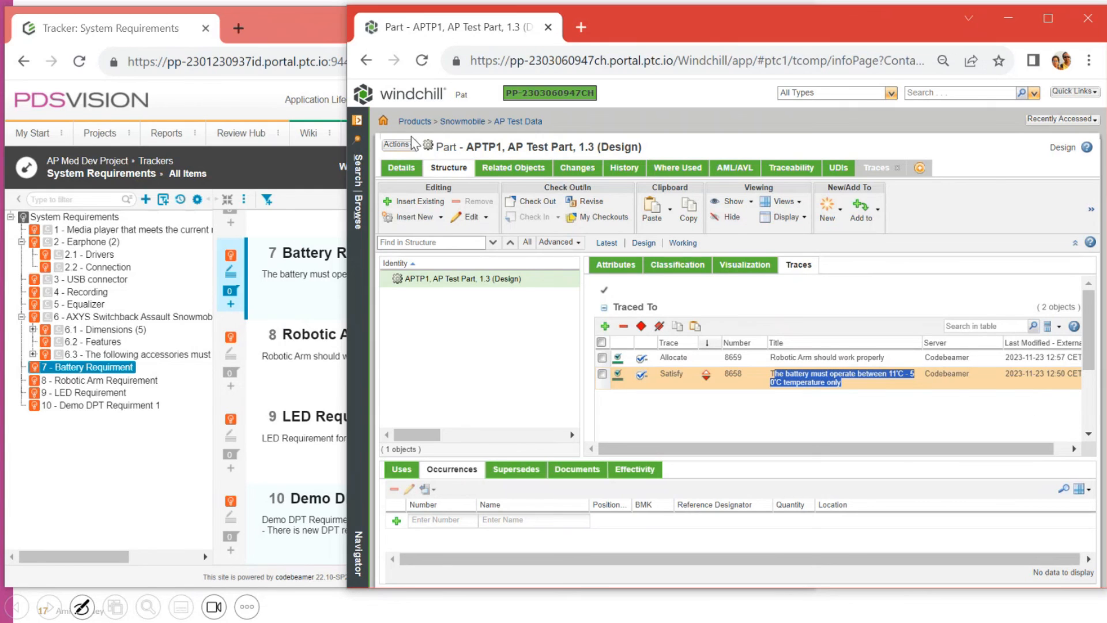
left_click_drag(436, 147, 666, 155)
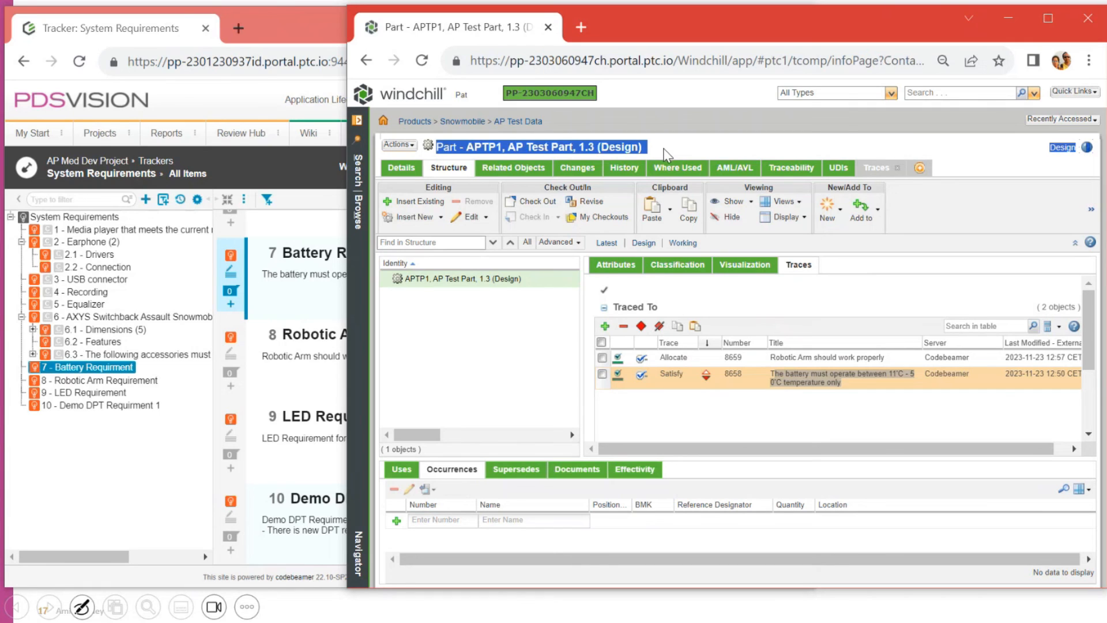
left_click(771, 381)
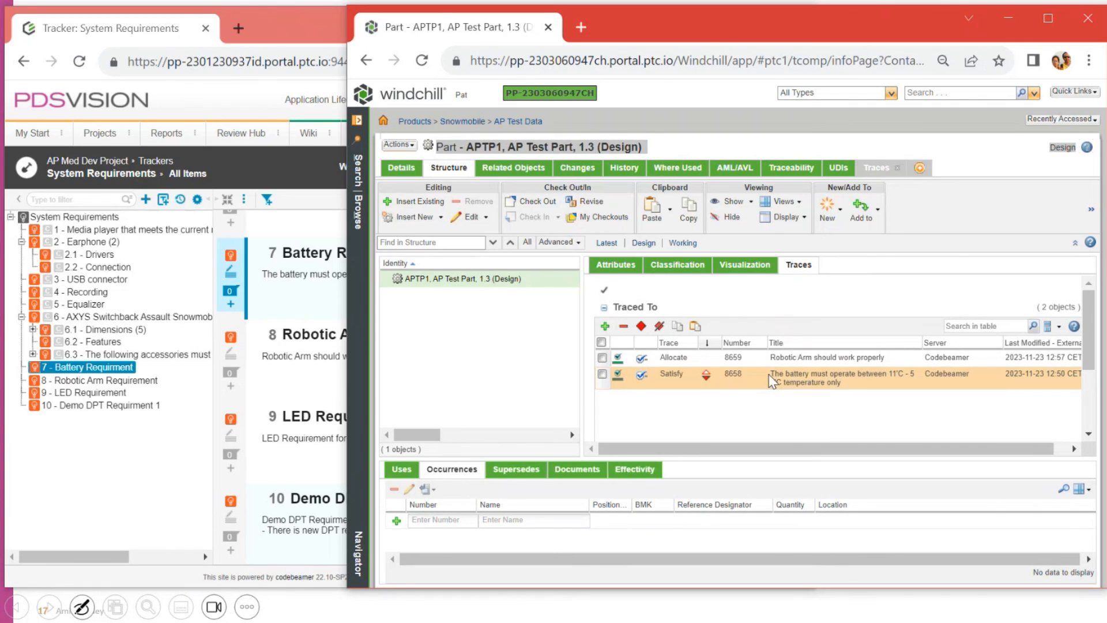
left_click_drag(771, 381, 840, 392)
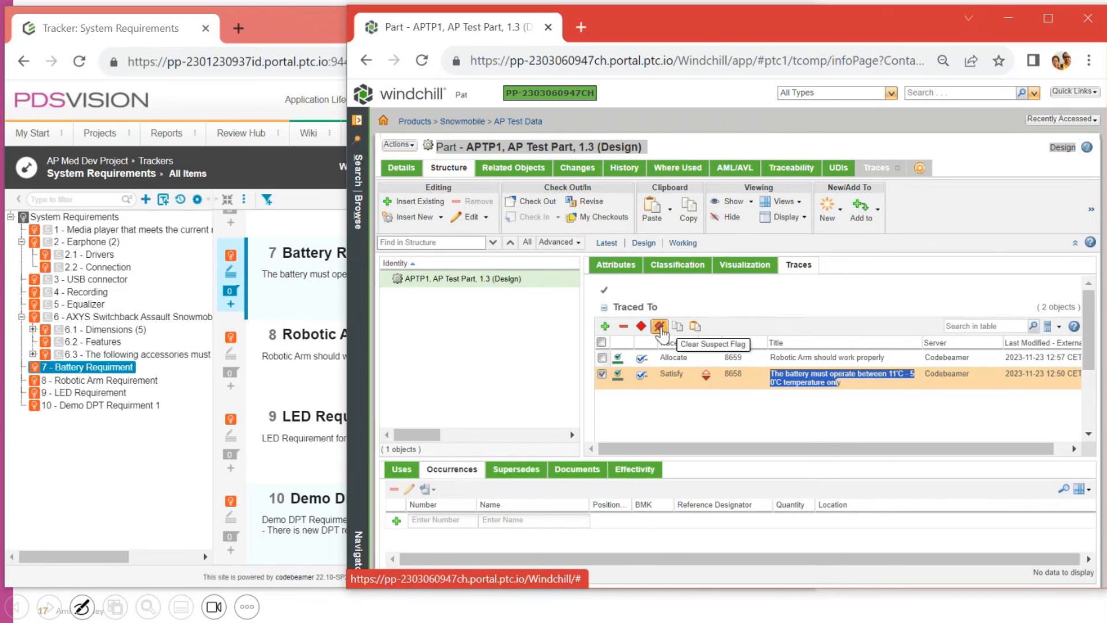
left_click(659, 326)
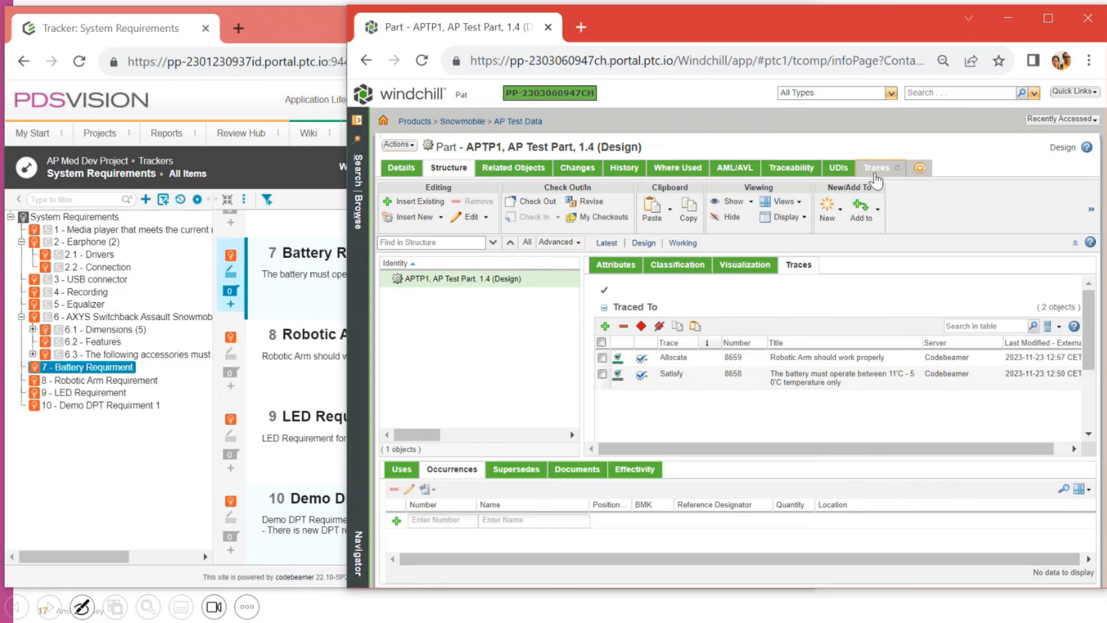
Step: Show AP Test Part 1.4's Traces page with the Allocate 8659 and Satisfy 8658 traces unflagged
left_click(875, 173)
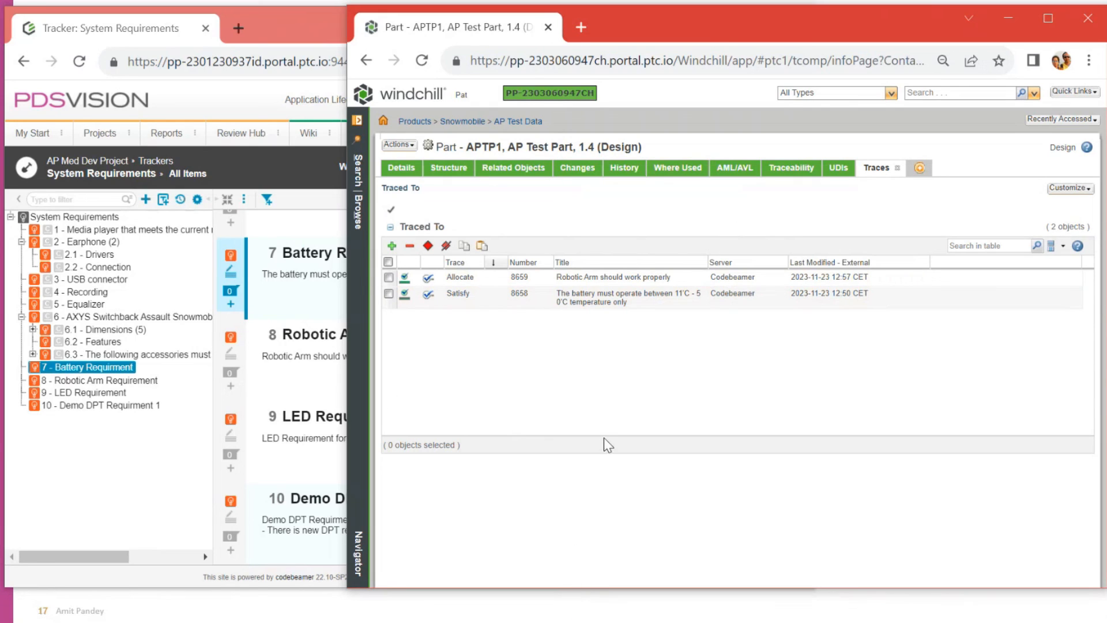
left_click(243, 98)
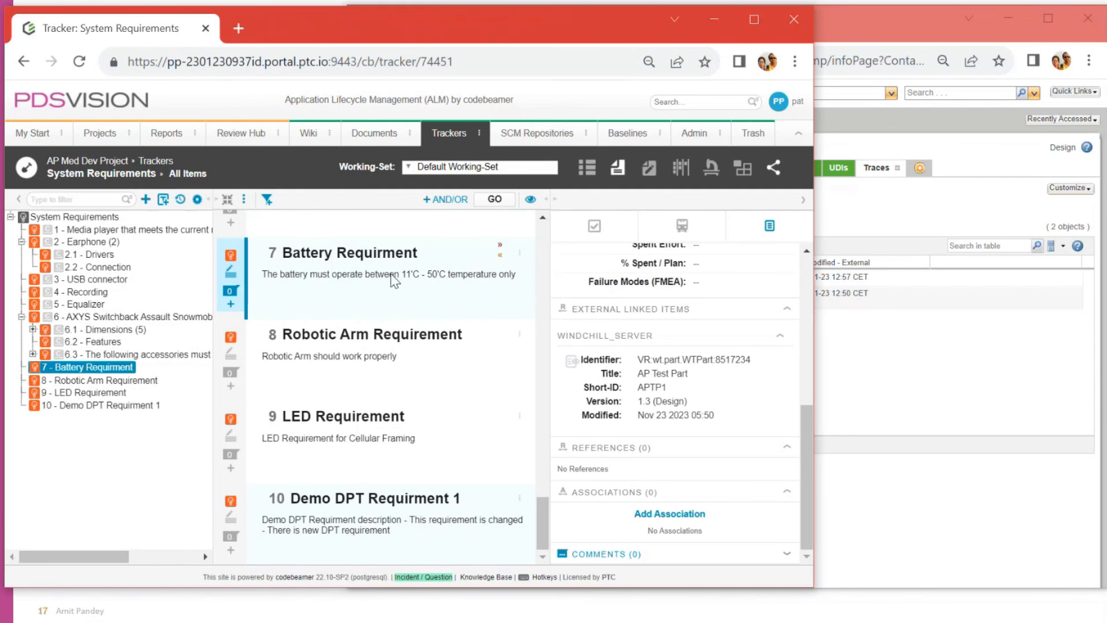
left_click(989, 342)
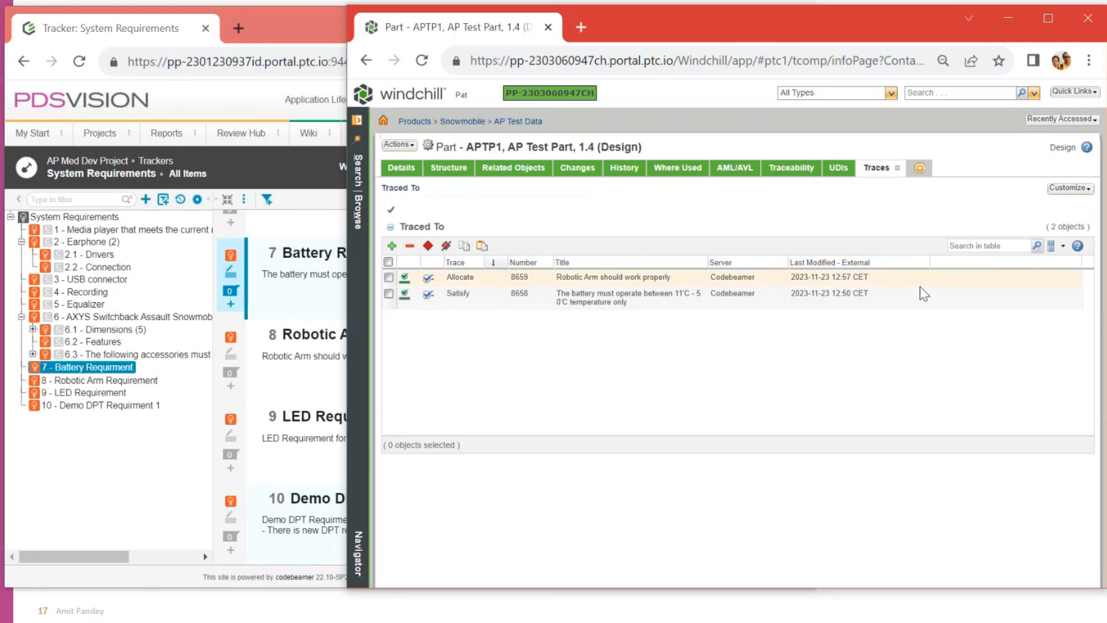